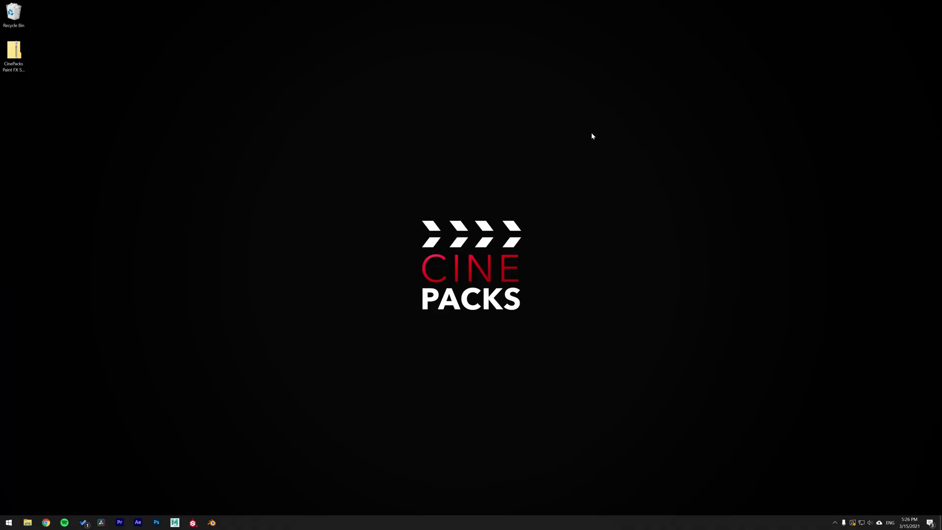
# Open the CinePacks Paint FX SAMPLE folder inside the zip and select its four .mov clips.
pyautogui.doubleClick(13, 51)
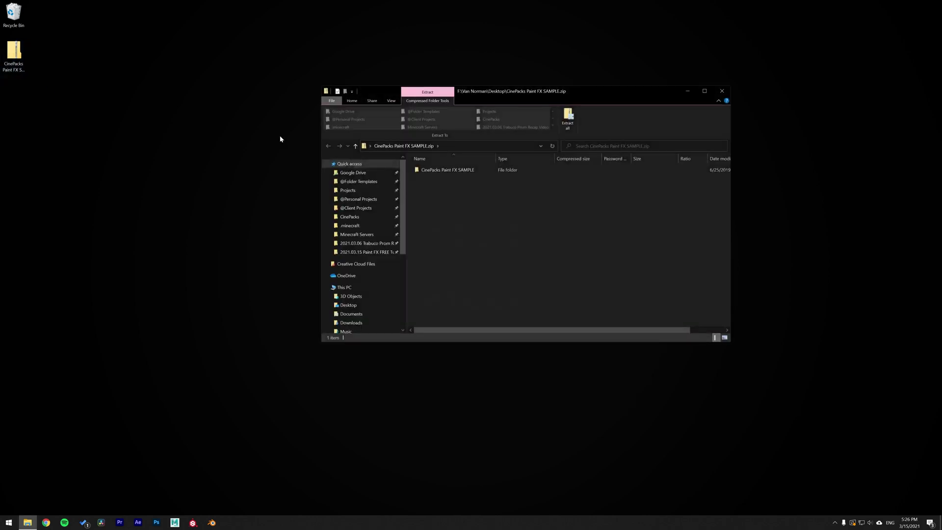
pyautogui.moveTo(523, 100); pyautogui.dragTo(305, 108)
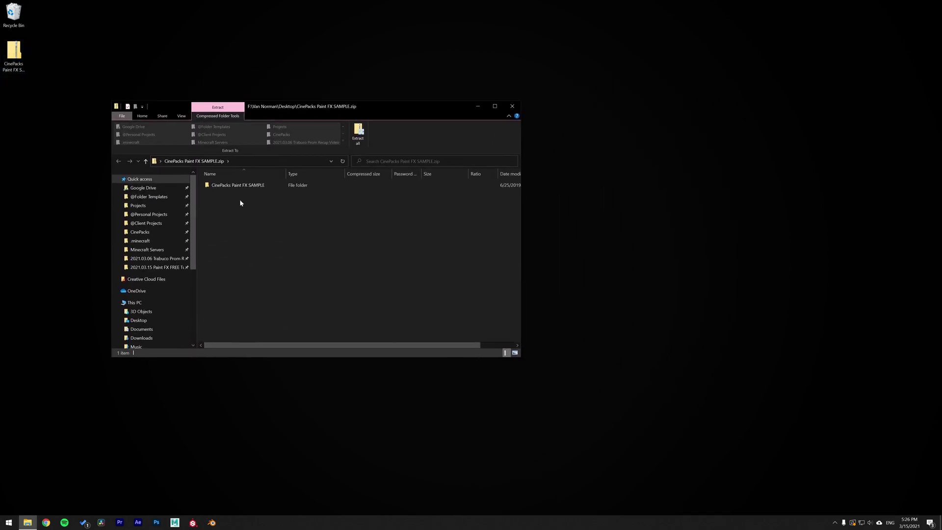
pyautogui.doubleClick(241, 186)
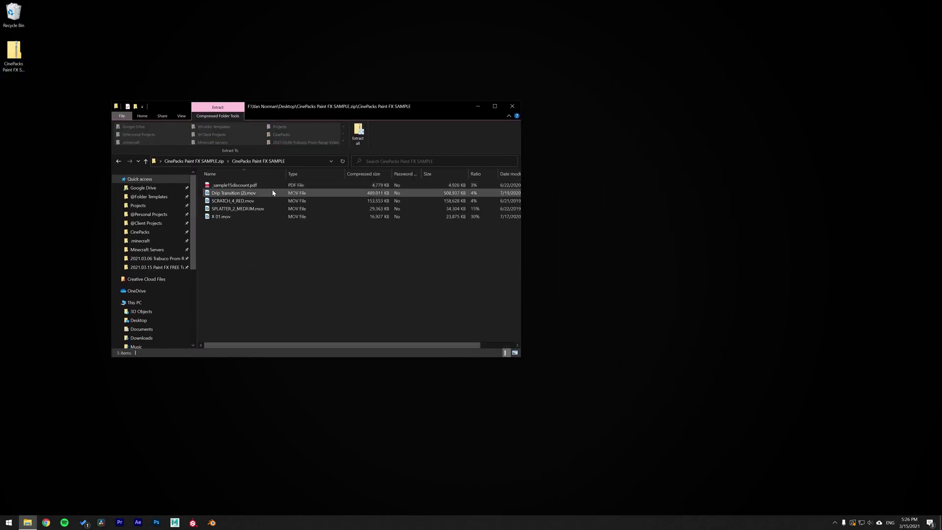
pyautogui.click(240, 195)
pyautogui.keyDown('shift'); pyautogui.click(237, 216); pyautogui.keyUp('shift')
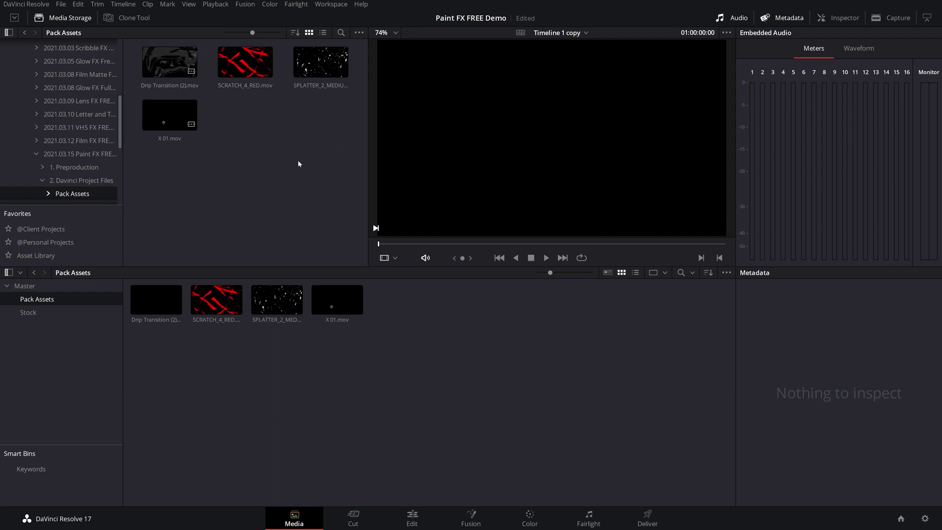
# Add Drip Transition (2), SCRATCH_4_RED, SPLATTER_2_MEDIUM and X 01 to the Pack Assets bin.
pyautogui.moveTo(141, 45); pyautogui.dragTo(343, 168)
pyautogui.moveTo(167, 61); pyautogui.dragTo(264, 138)
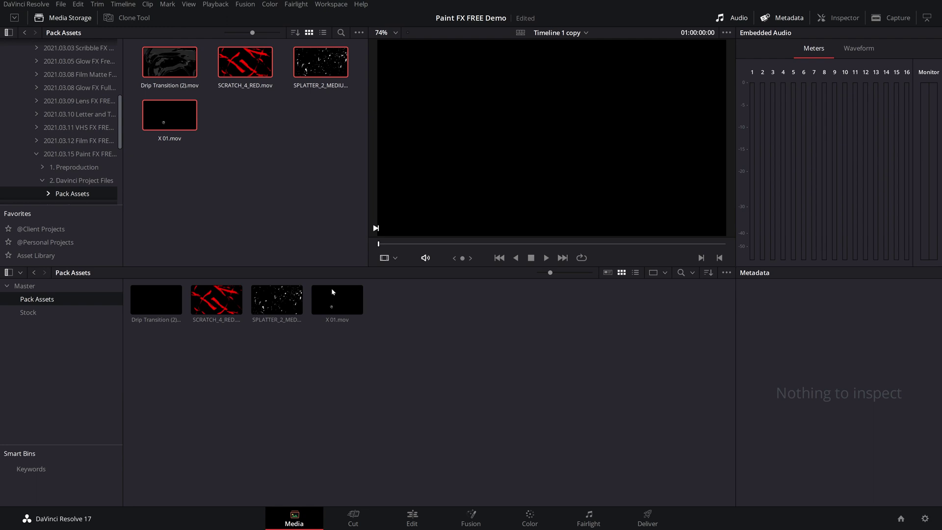
# On the Edit page, preview the Drip Transition and SCRATCH_4_RED clips in the source viewer.
pyautogui.hotkey('shift', '4')
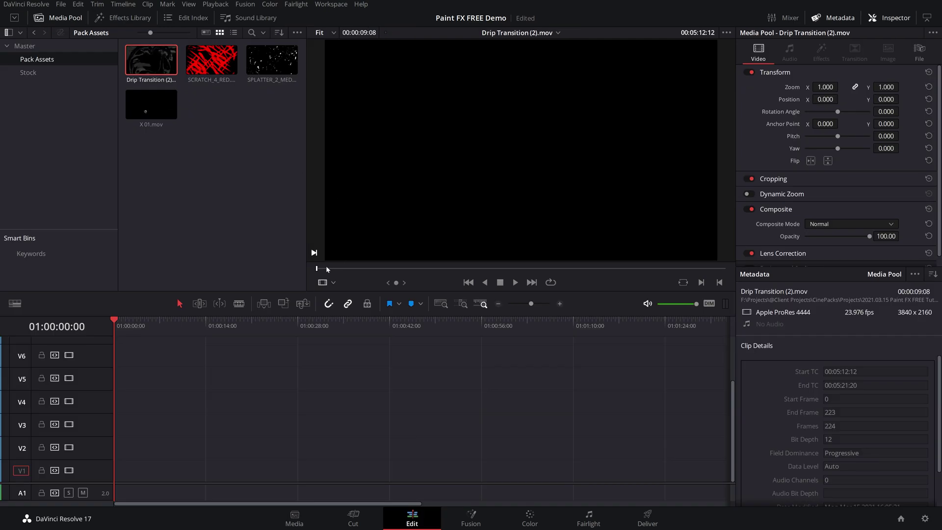
pyautogui.moveTo(327, 269); pyautogui.dragTo(437, 269)
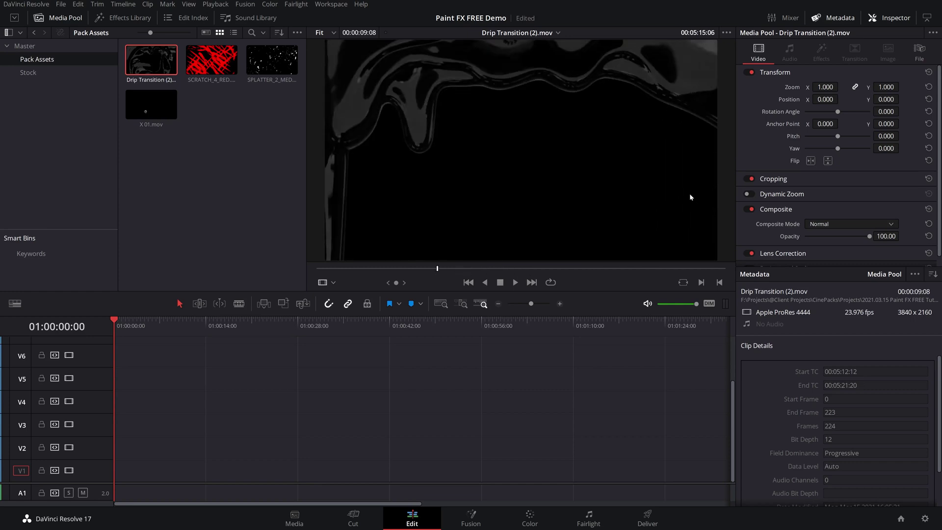
pyautogui.click(584, 269)
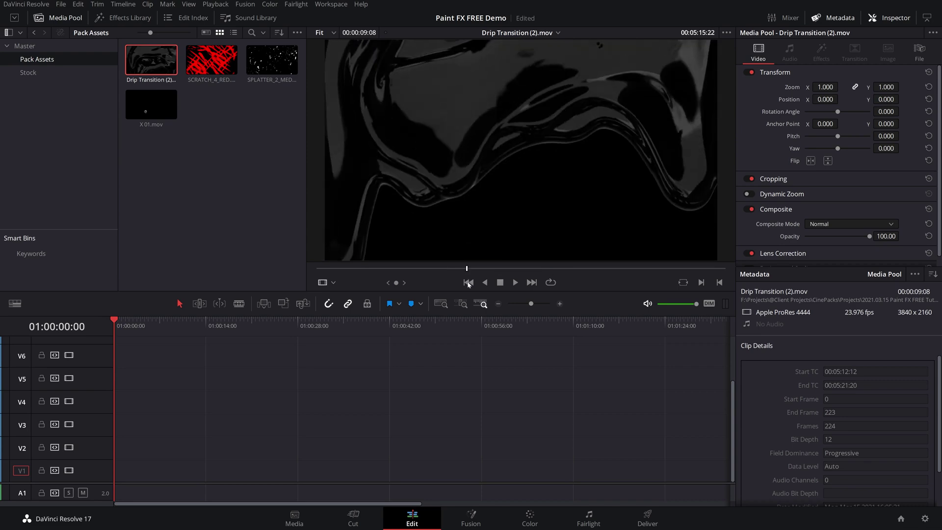
pyautogui.click(211, 60)
pyautogui.moveTo(332, 270); pyautogui.dragTo(649, 269)
# Preview the SPLATTER_2_MEDIUM and X 01 clips in the source viewer.
pyautogui.click(266, 48)
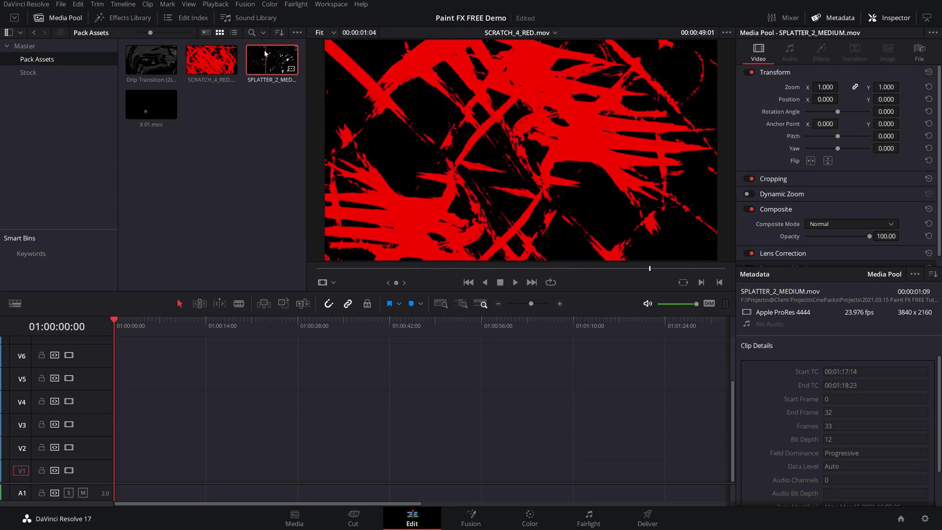
pyautogui.moveTo(354, 271); pyautogui.dragTo(341, 269)
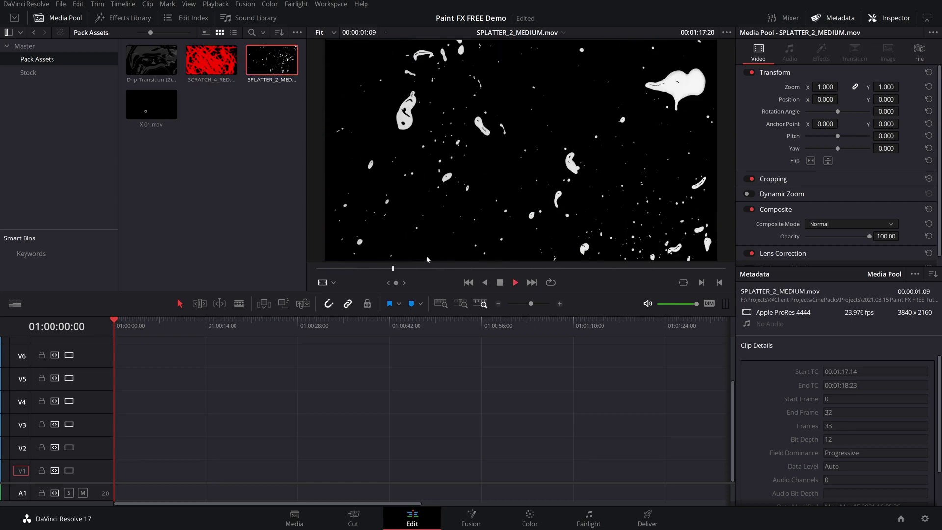
pyautogui.press('space')
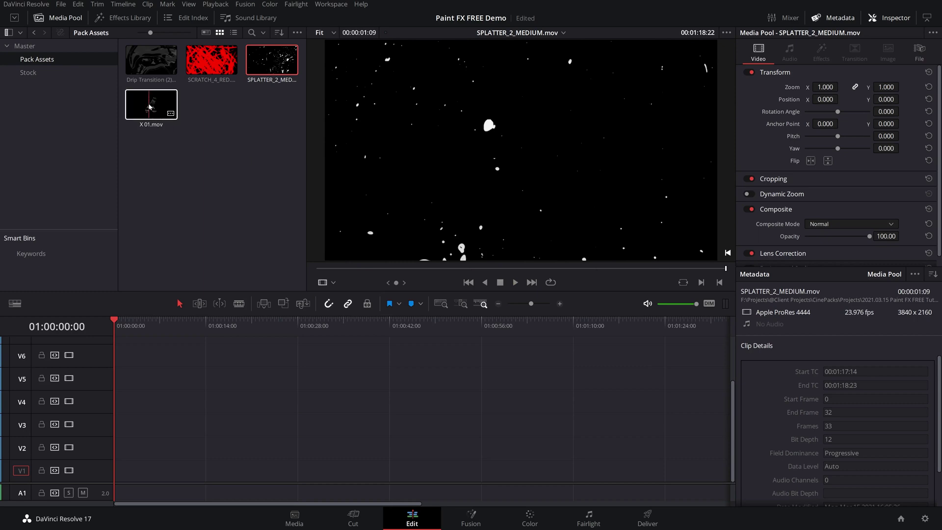
pyautogui.click(151, 104)
pyautogui.moveTo(357, 266); pyautogui.dragTo(654, 269)
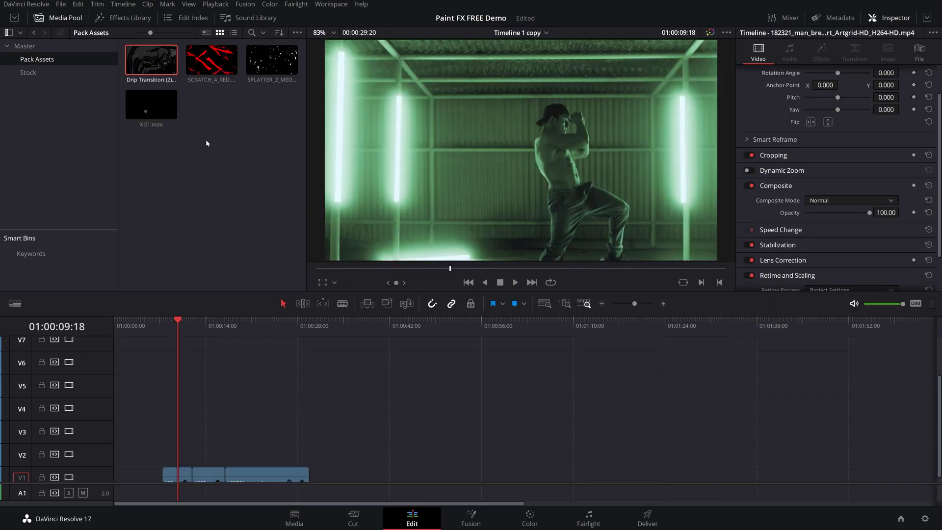
# Place Drip Transition (2) on V2 at the playhead and play it over the dancer.
pyautogui.moveTo(144, 63); pyautogui.dragTo(182, 461)
pyautogui.press('space')
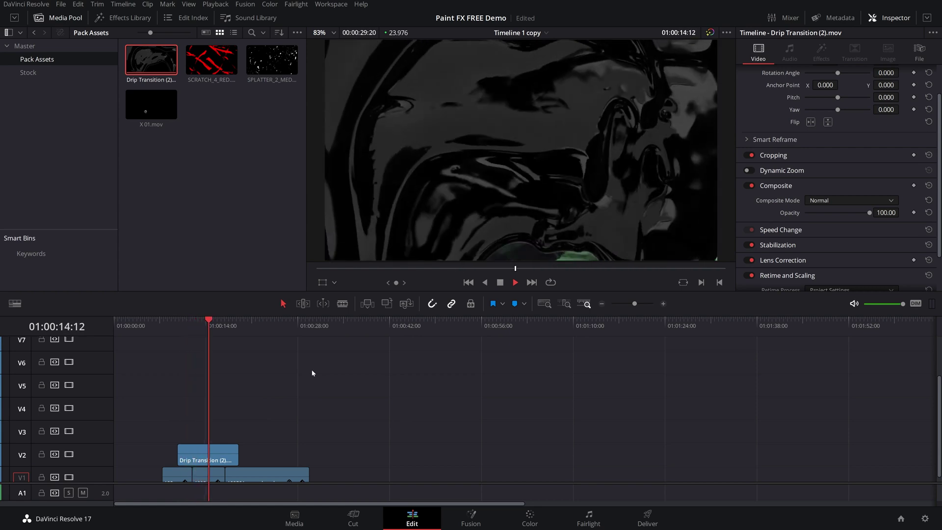
pyautogui.press('space')
pyautogui.click(189, 328)
pyautogui.moveTo(189, 328)
pyautogui.mouseDown()
pyautogui.moveTo(180, 327)
pyautogui.moveTo(192, 328)
pyautogui.mouseUp()
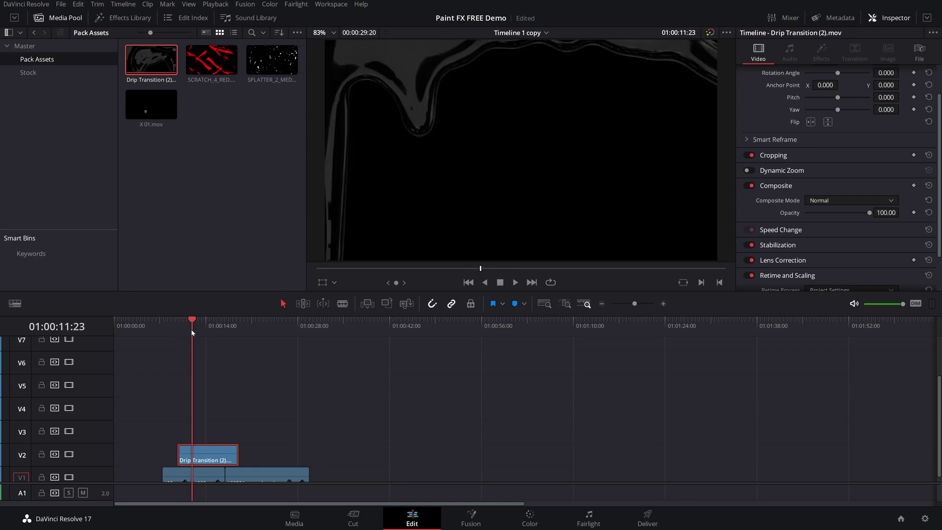
# Change the drip clip's speed to 140% and play back the faster transition.
pyautogui.rightClick(218, 452)
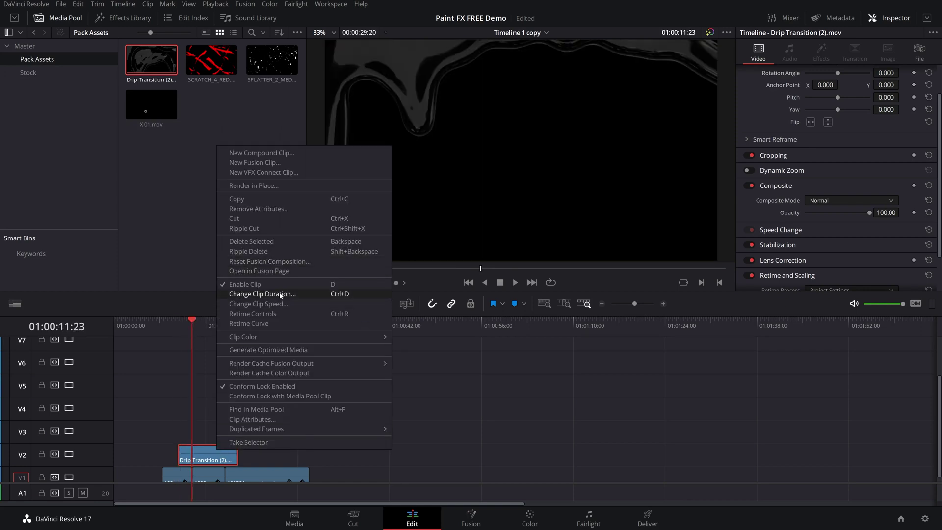
pyautogui.click(290, 303)
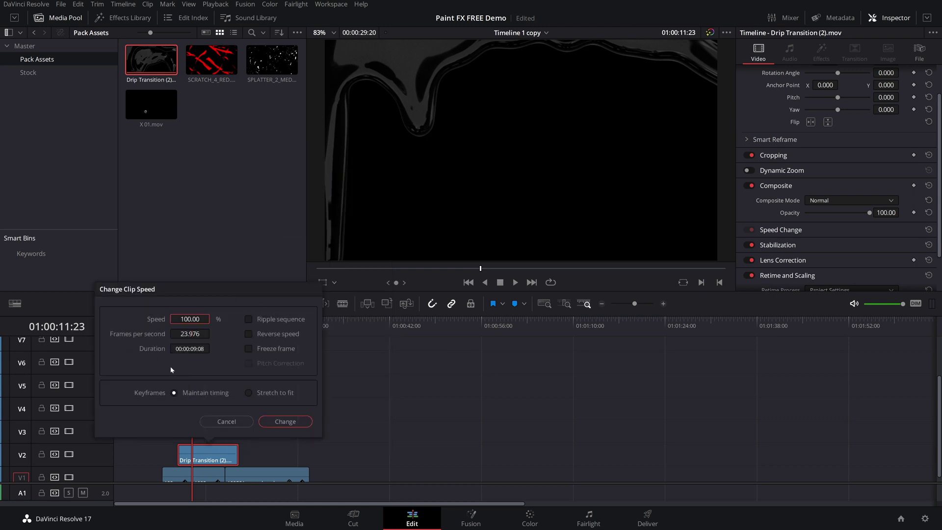
pyautogui.moveTo(189, 319); pyautogui.dragTo(212, 319)
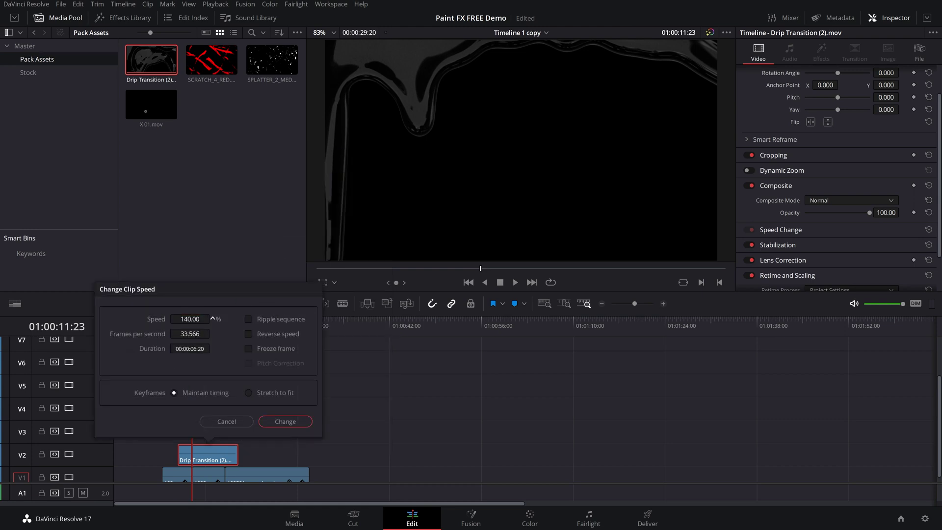
pyautogui.click(285, 421)
pyautogui.click(178, 325)
pyautogui.press('space')
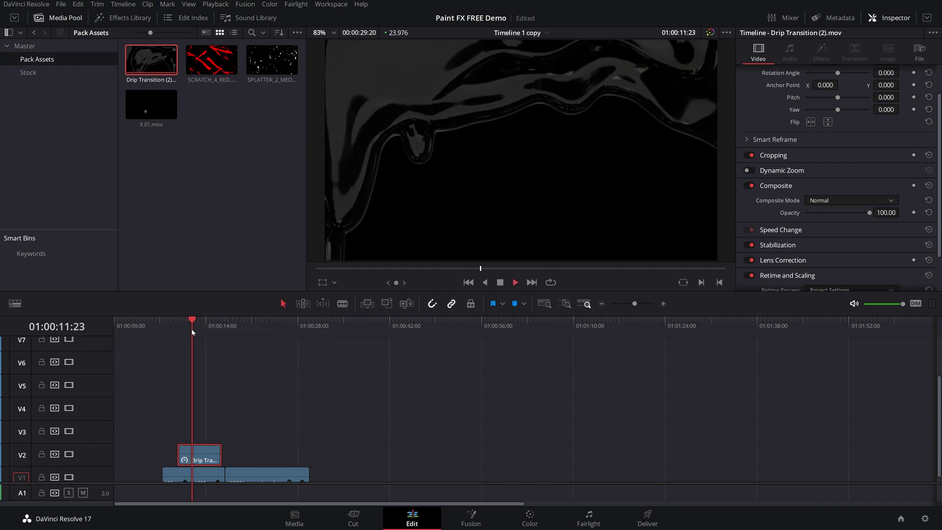
pyautogui.press('space')
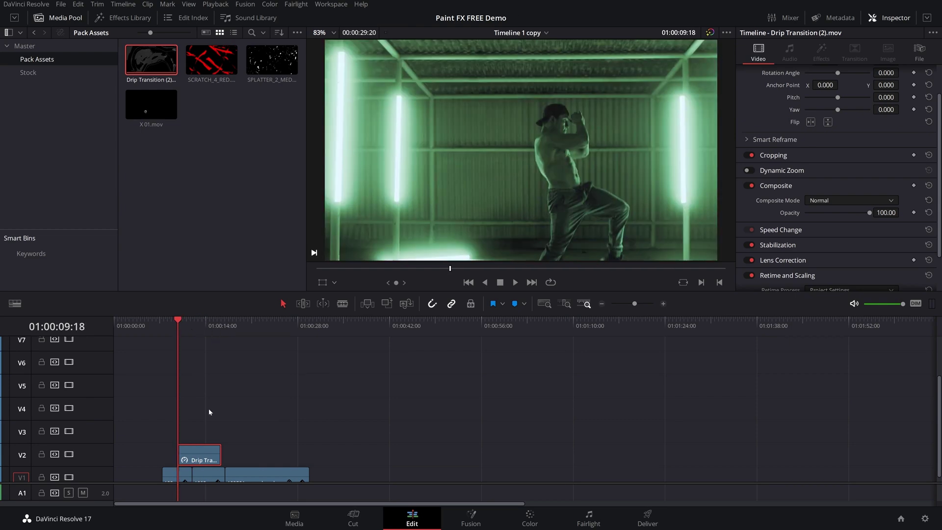
pyautogui.press('space')
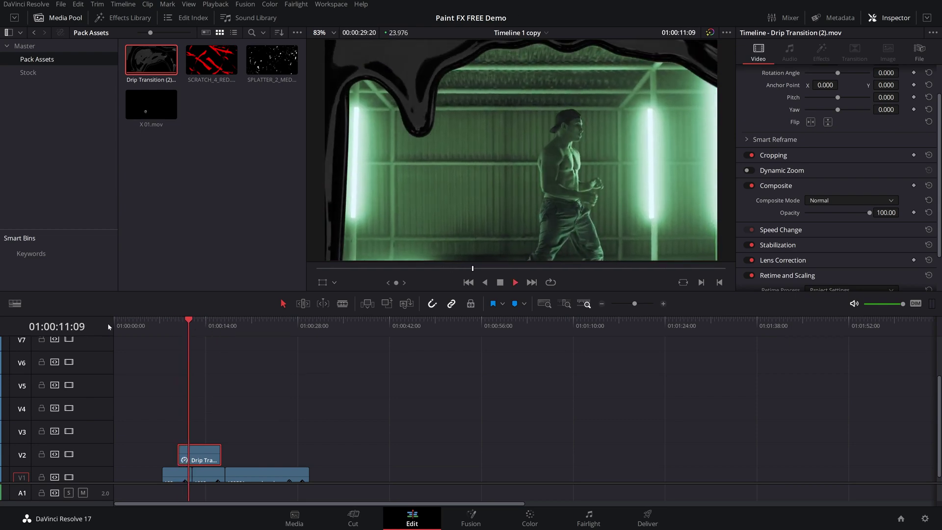
# Grade the drip overlay hot magenta via the Offset wheel, with boosted saturation and brighter shadows.
pyautogui.press('space')
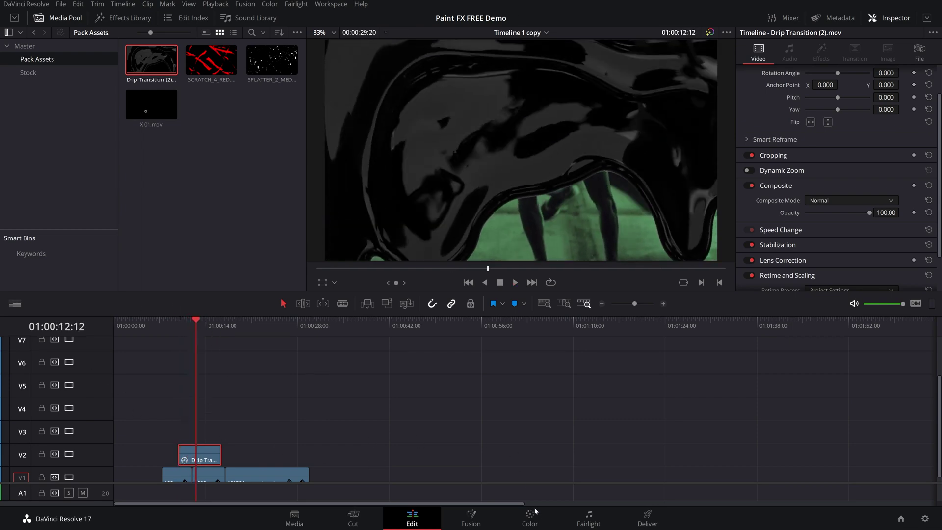
pyautogui.click(534, 514)
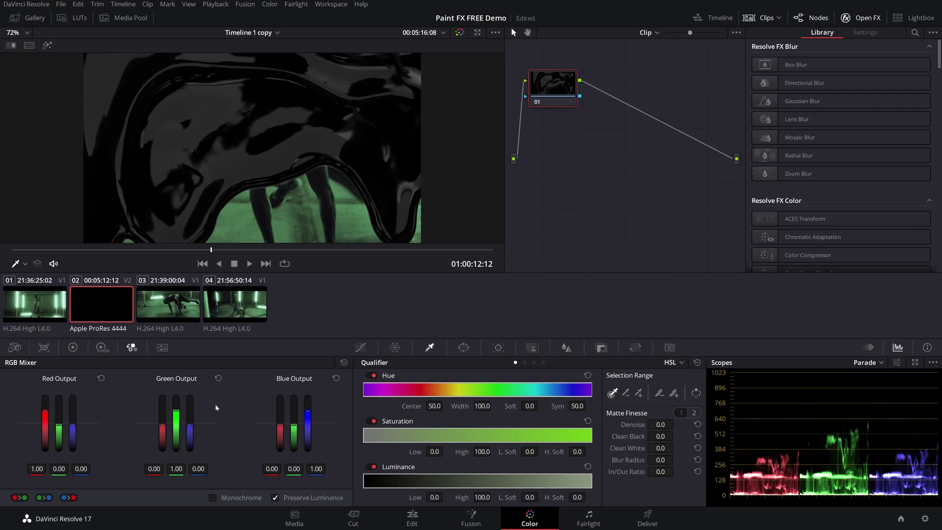
pyautogui.click(77, 348)
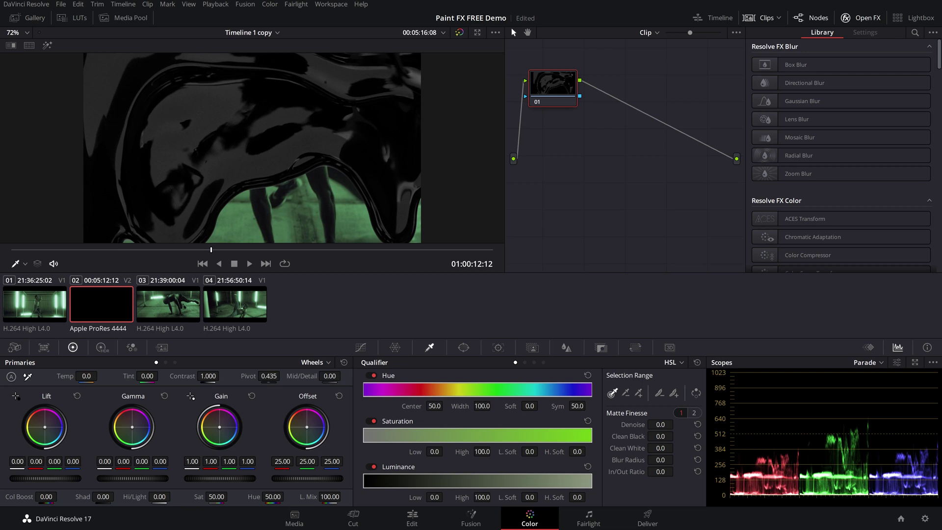
pyautogui.moveTo(307, 426); pyautogui.dragTo(313, 416)
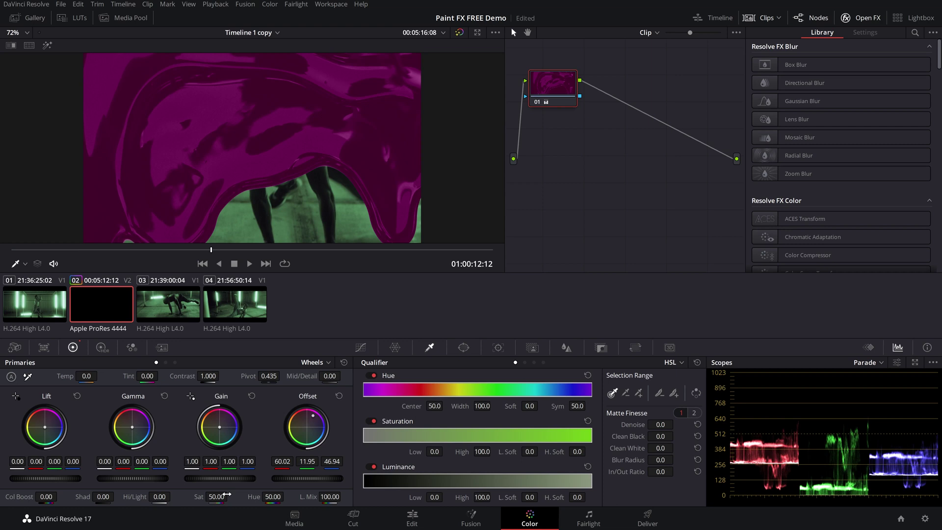
pyautogui.moveTo(216, 497); pyautogui.dragTo(230, 496)
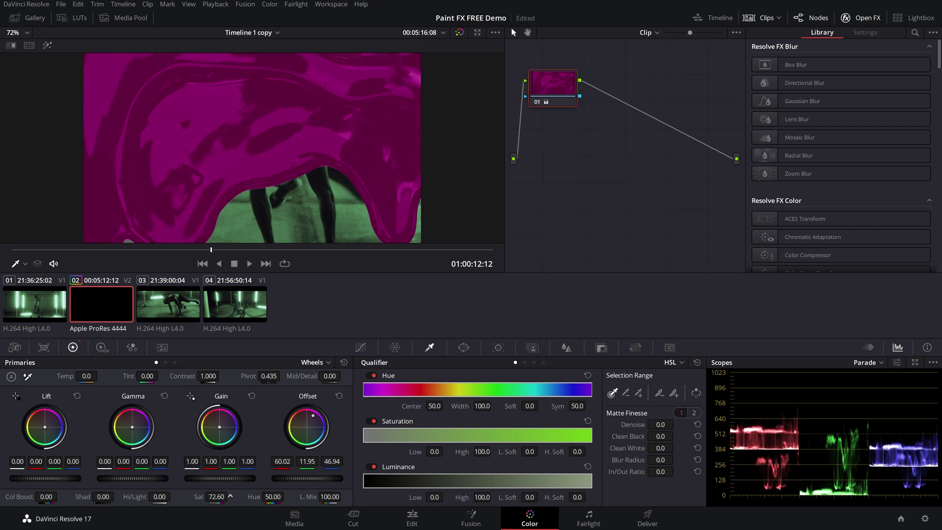
pyautogui.moveTo(104, 497); pyautogui.dragTo(116, 497)
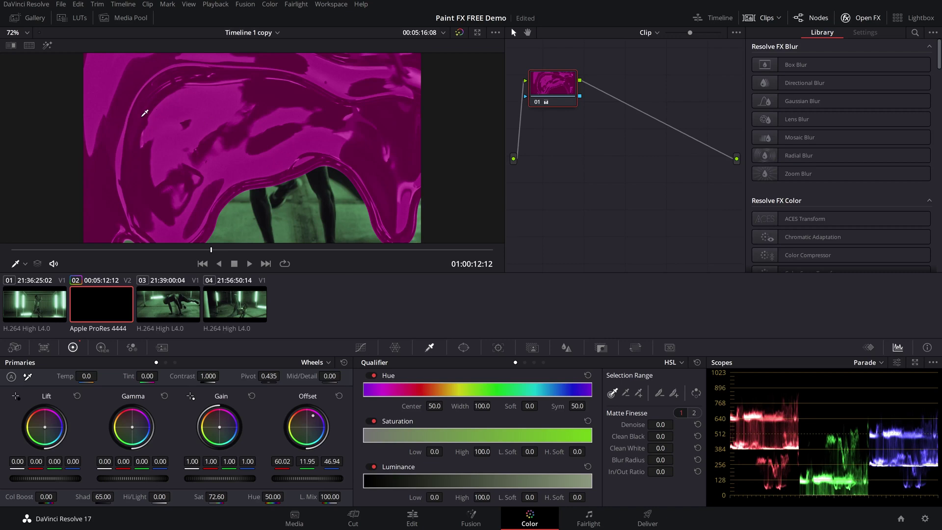
pyautogui.moveTo(313, 417); pyautogui.dragTo(311, 413)
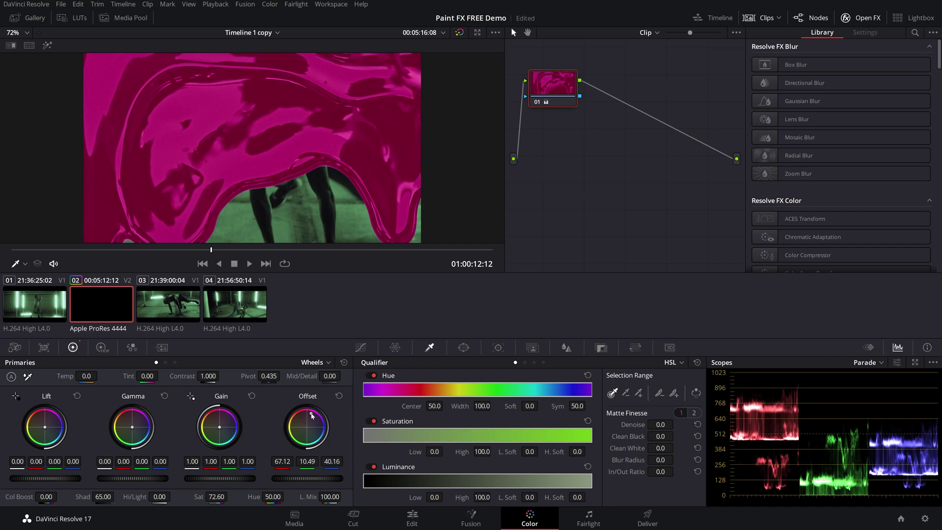
pyautogui.click(412, 518)
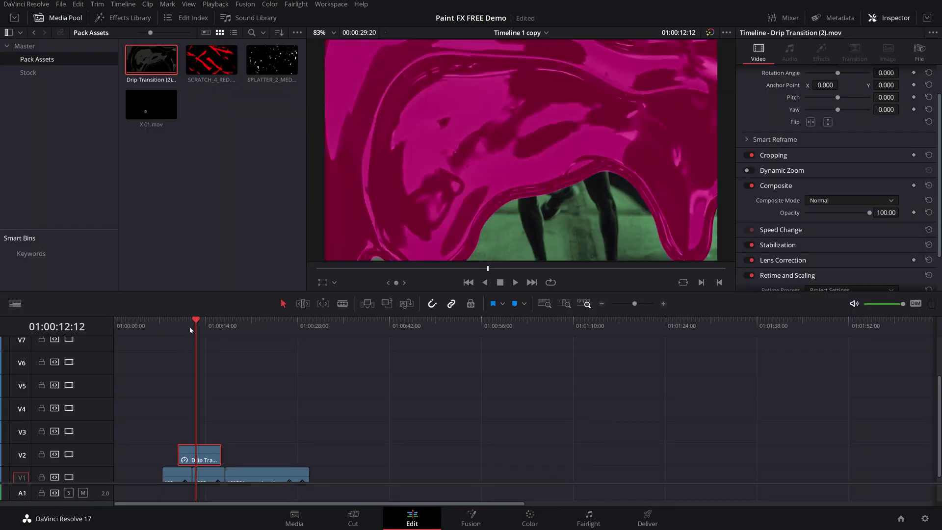
# Place SPLATTER_2_MEDIUM on V2 above the dancer and play back the white splatters.
pyautogui.press('/')
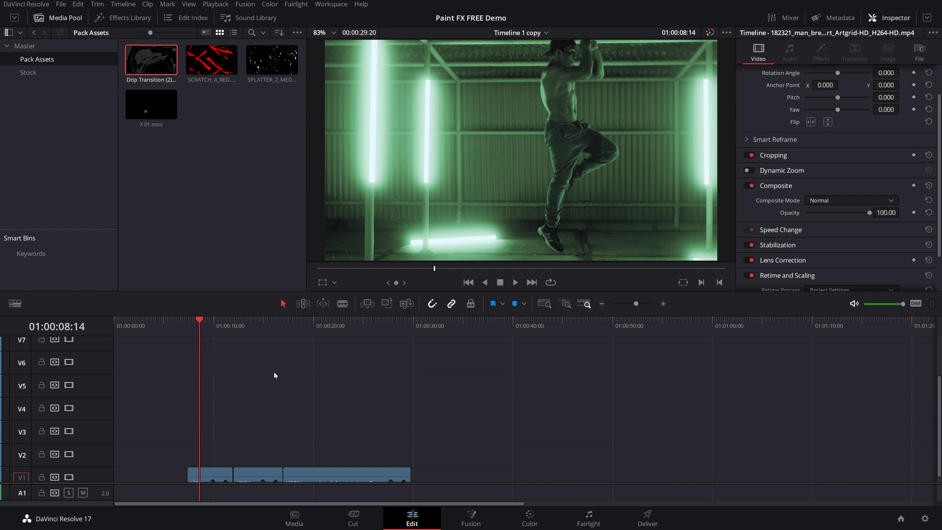
pyautogui.moveTo(272, 61); pyautogui.dragTo(222, 456)
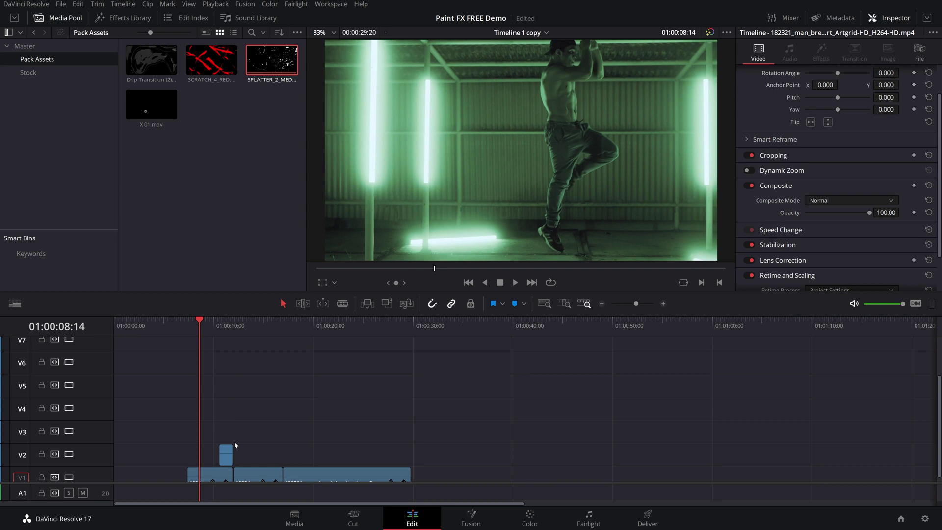
pyautogui.hotkey('ctrl', '=')
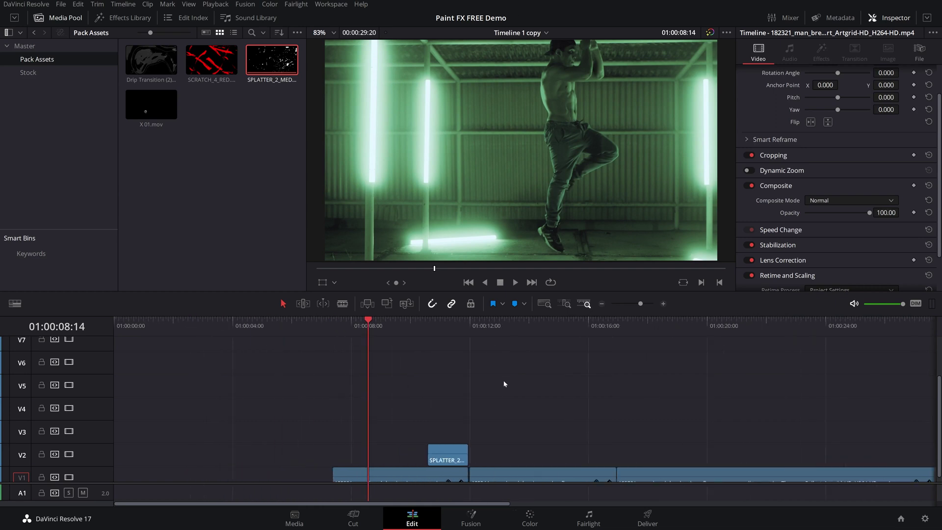
pyautogui.press('space')
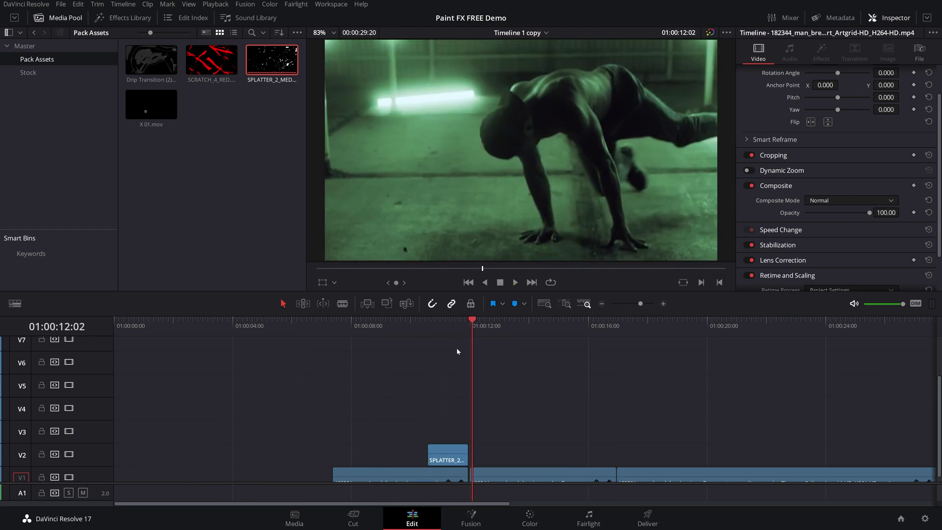
pyautogui.click(430, 325)
pyautogui.press('space')
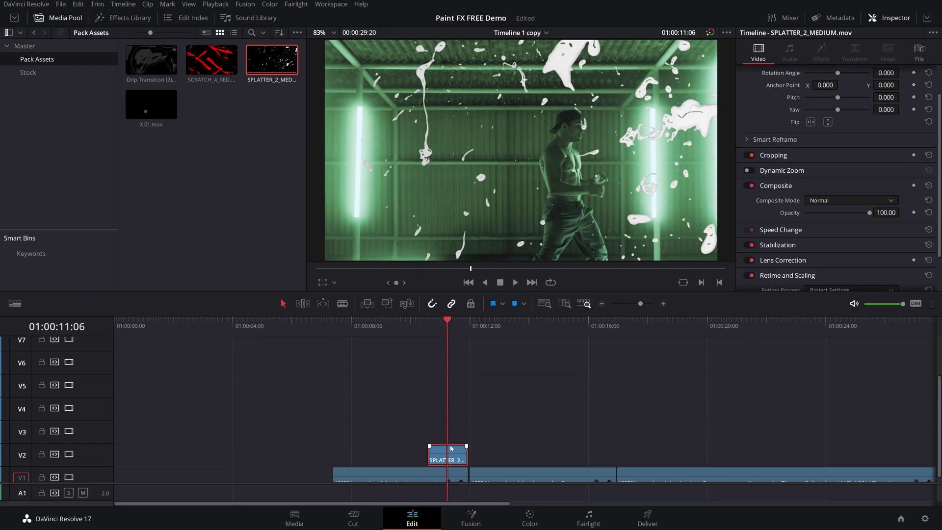
# Grade the splatter overlay cyan-blue with Sat around 80 and Shad at -98.
pyautogui.click(530, 519)
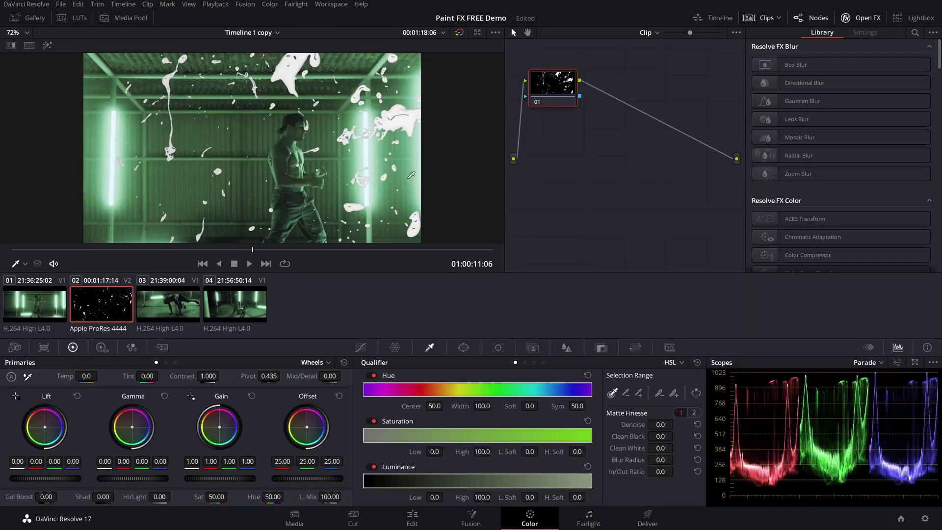
pyautogui.moveTo(307, 427)
pyautogui.mouseDown()
pyautogui.moveTo(319, 415)
pyautogui.moveTo(320, 438)
pyautogui.mouseUp()
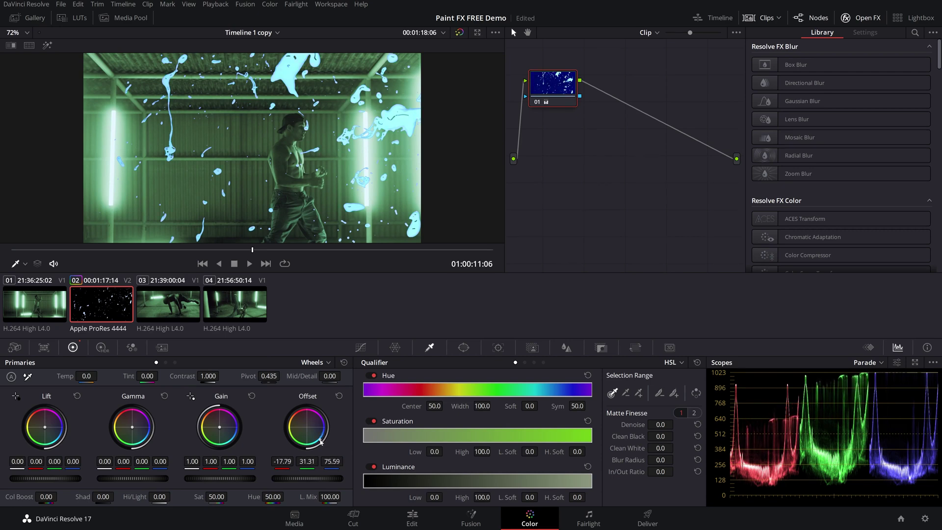
pyautogui.moveTo(230, 495); pyautogui.dragTo(218, 497)
pyautogui.moveTo(103, 497); pyautogui.dragTo(117, 496)
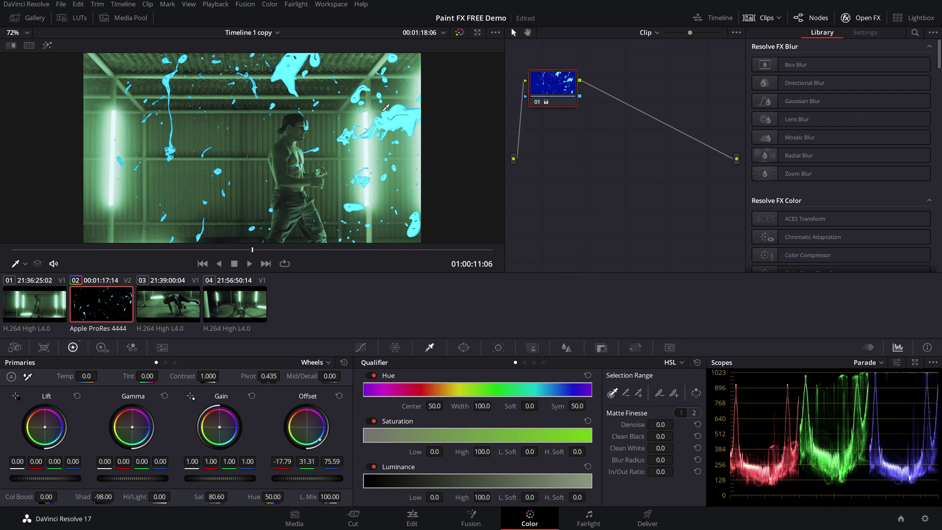
pyautogui.hotkey('shift', '4')
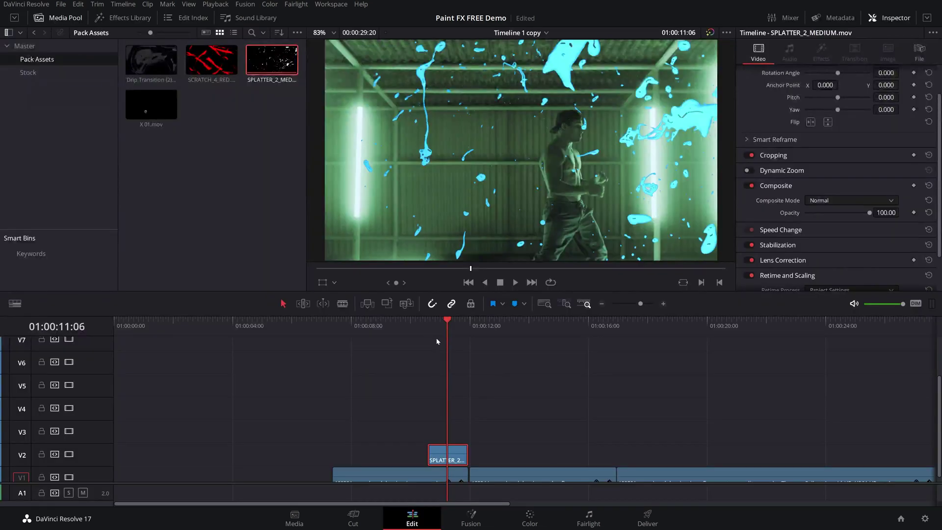
# Duplicate the splatter clip onto V3 and V4, offsetting the V3 copy slightly in time.
pyautogui.click(439, 322)
pyautogui.moveTo(440, 328); pyautogui.dragTo(440, 328)
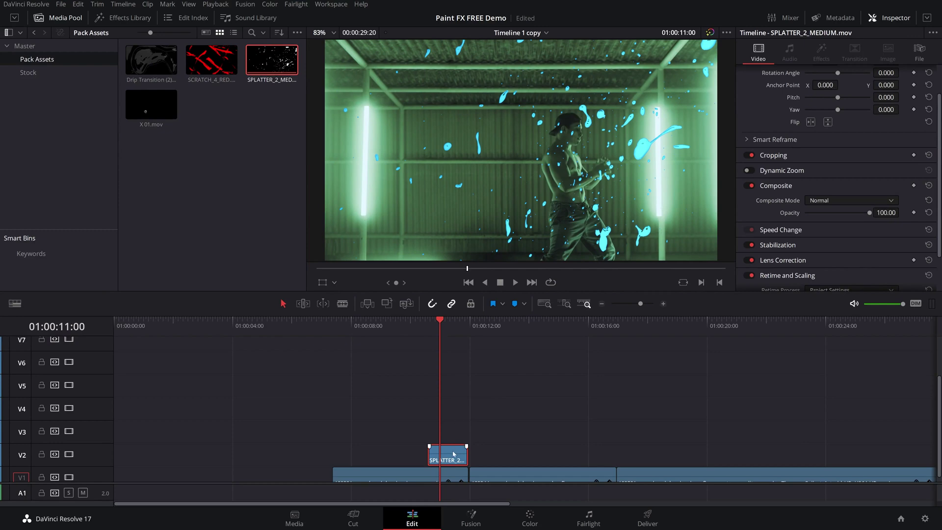
pyautogui.doubleClick(451, 453)
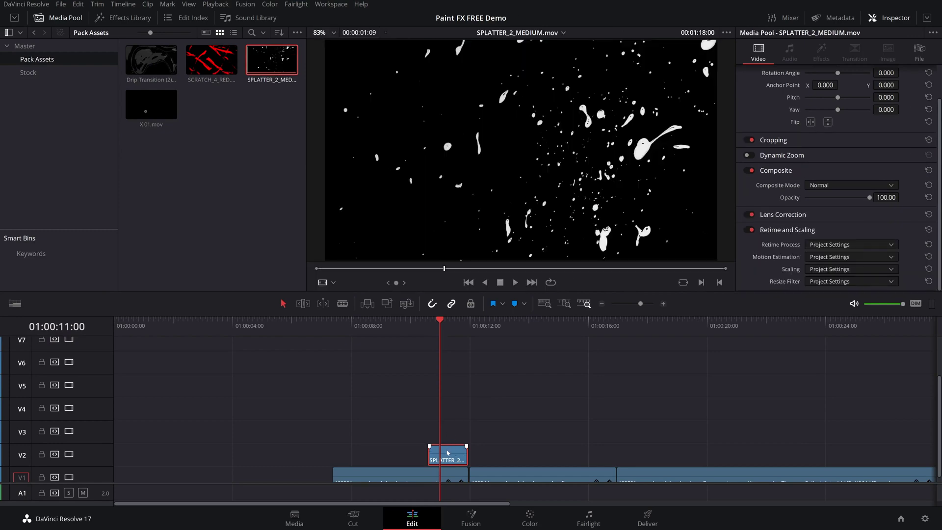
pyautogui.moveTo(446, 451); pyautogui.dragTo(440, 432)
pyautogui.hotkey('ctrl', '=')
pyautogui.moveTo(529, 433); pyautogui.dragTo(547, 430)
pyautogui.press('Left')
pyautogui.press('Left')
pyautogui.press('Left')
pyautogui.press('Left')
pyautogui.press('Left')
pyautogui.press('Left')
pyautogui.press('Left')
pyautogui.press('Left')
pyautogui.press('Left')
pyautogui.press('Left')
pyautogui.press('Left')
pyautogui.press('Left')
pyautogui.press('Left')
pyautogui.press('Left')
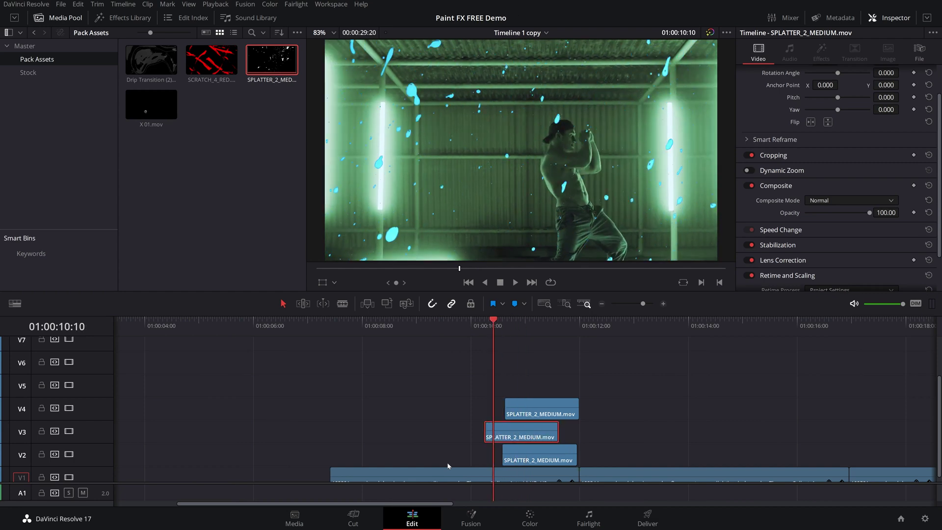
# Grade splatter copy 02 orange and copy 03 magenta-pink using the Offset wheel.
pyautogui.click(530, 518)
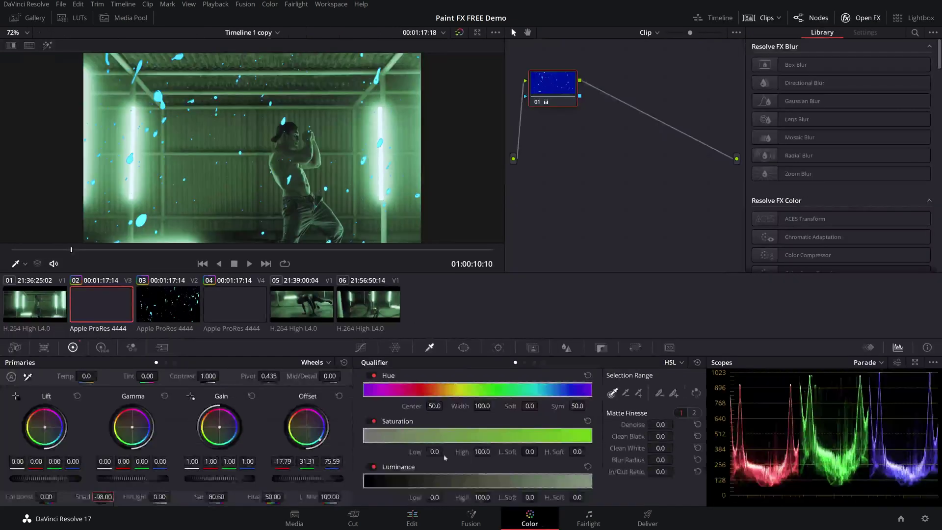
pyautogui.moveTo(318, 436); pyautogui.dragTo(295, 413)
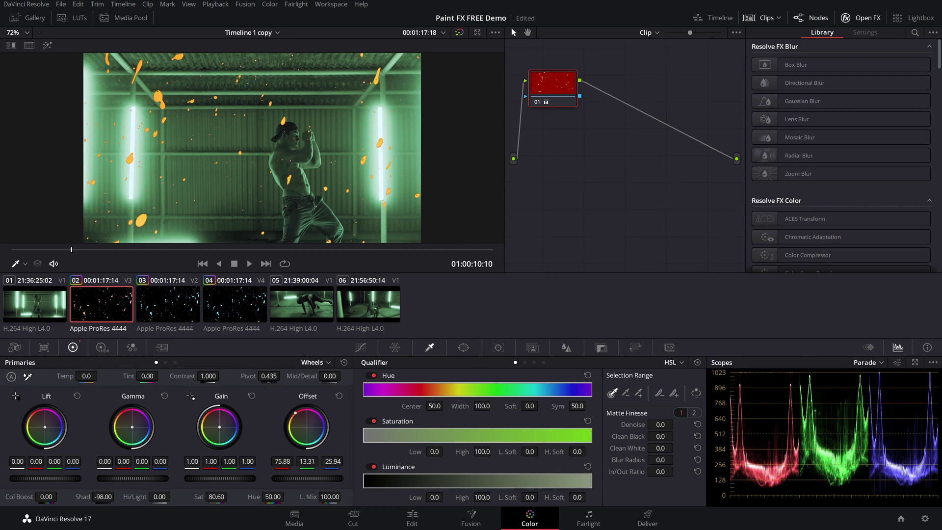
pyautogui.click(177, 304)
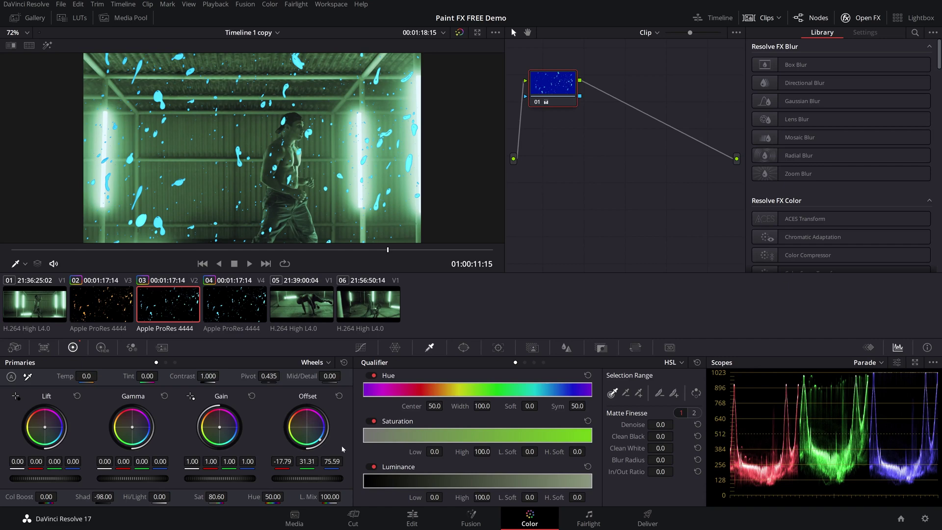
pyautogui.moveTo(320, 439); pyautogui.dragTo(319, 413)
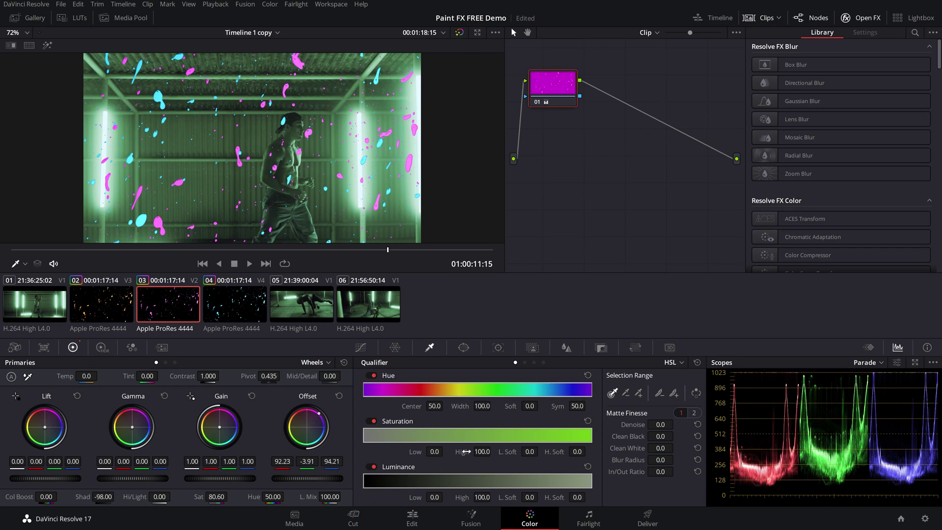
pyautogui.hotkey('shift', '4')
pyautogui.moveTo(561, 325); pyautogui.dragTo(542, 325)
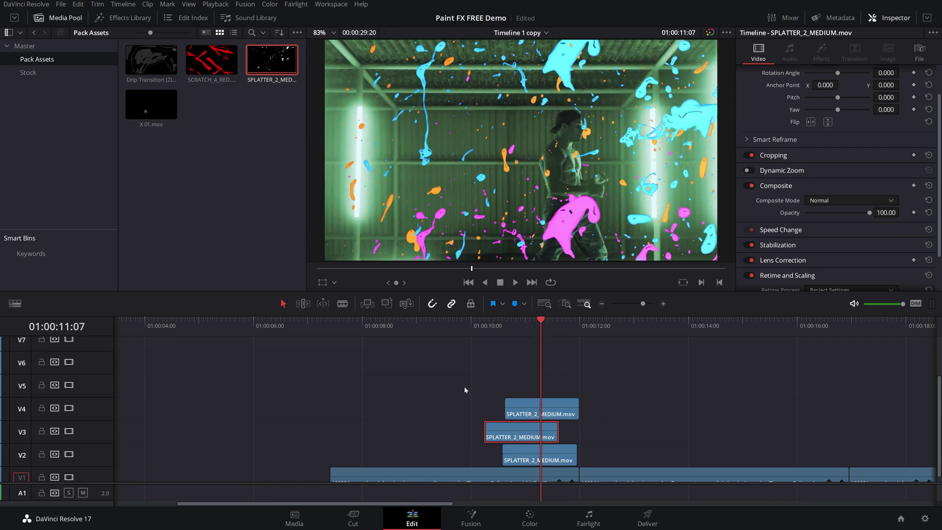
# Set the three splatter clips' Composite Mode to Difference and save the project.
pyautogui.moveTo(455, 372); pyautogui.dragTo(617, 459)
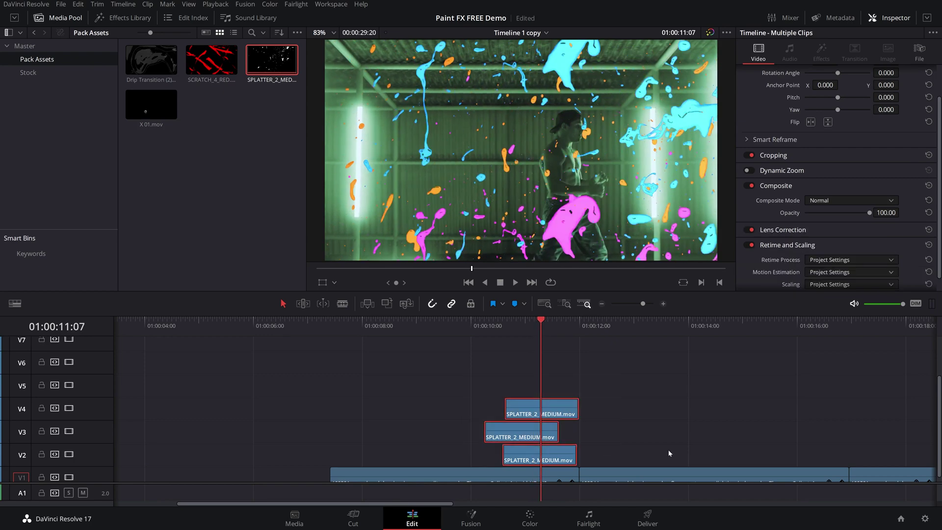
pyautogui.click(820, 201)
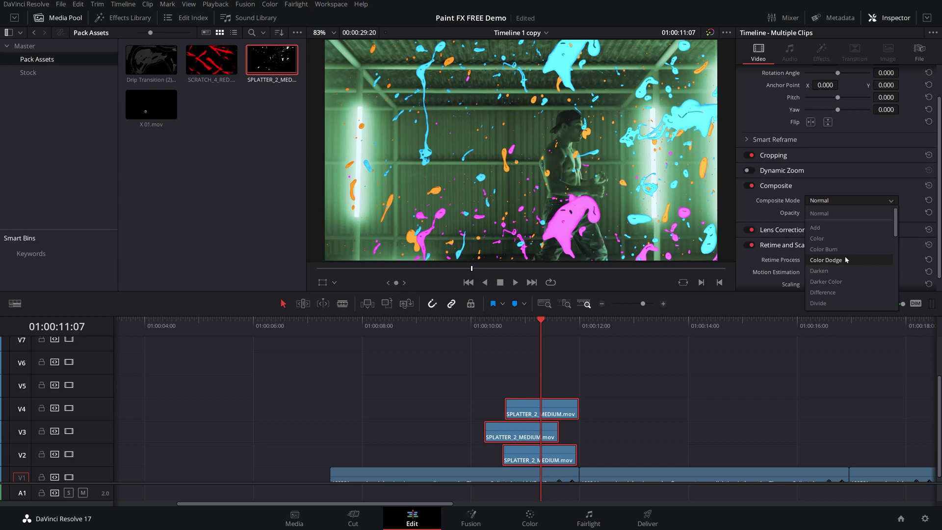
pyautogui.scroll(-1, 830, 288)
pyautogui.click(823, 282)
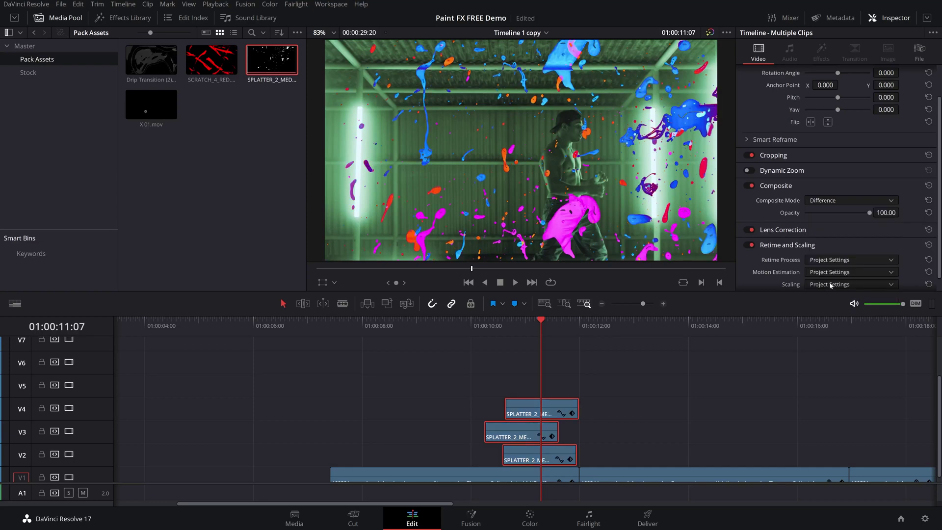
pyautogui.hotkey('ctrl', 's')
# Scrub the timeline to review the Difference-blended splatters over the dancer.
pyautogui.moveTo(537, 326); pyautogui.dragTo(541, 324)
pyautogui.click(532, 328)
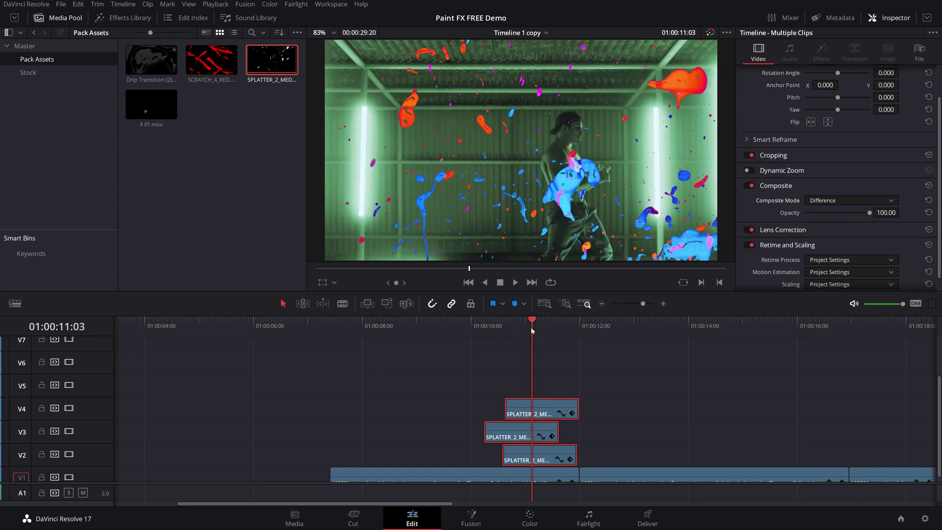
pyautogui.moveTo(533, 334)
pyautogui.mouseDown()
pyautogui.moveTo(527, 327)
pyautogui.moveTo(542, 330)
pyautogui.mouseUp()
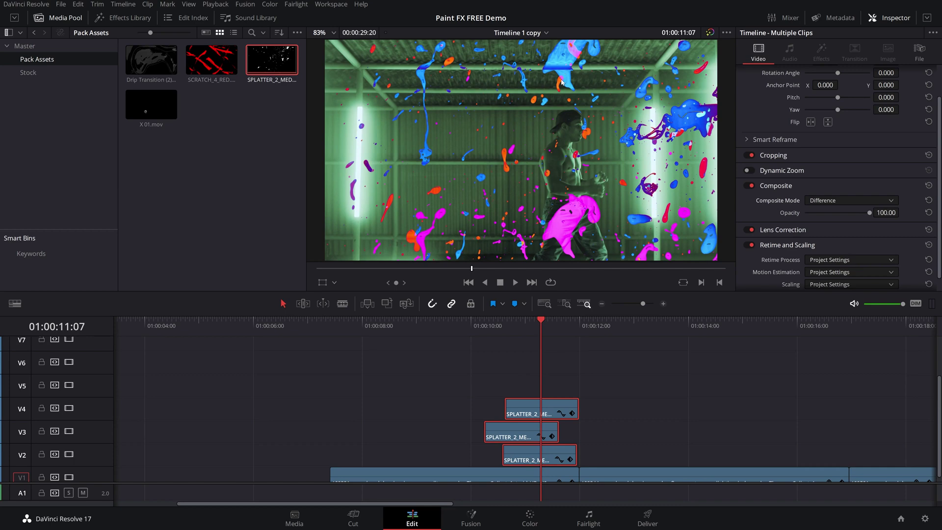
# Replay the splatter section from about 01:00:10 to review it.
pyautogui.click(505, 327)
pyautogui.press('space')
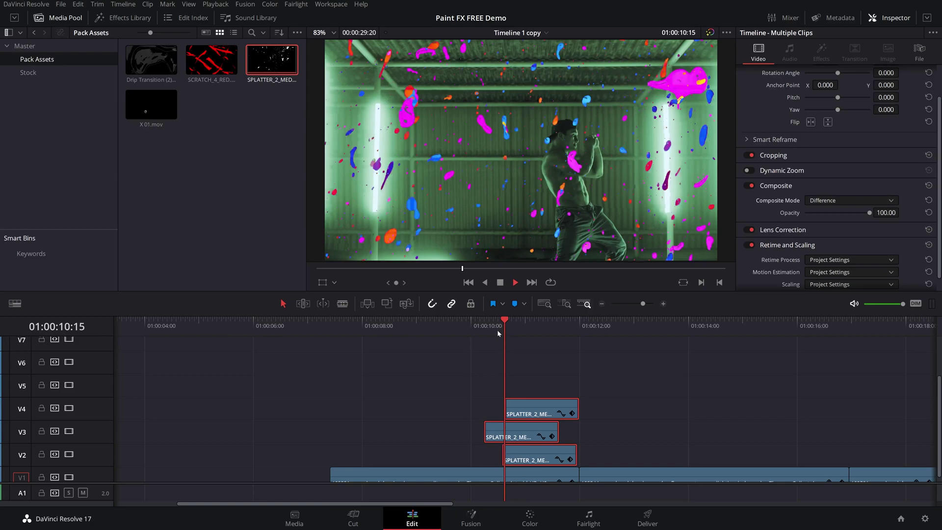
pyautogui.click(485, 325)
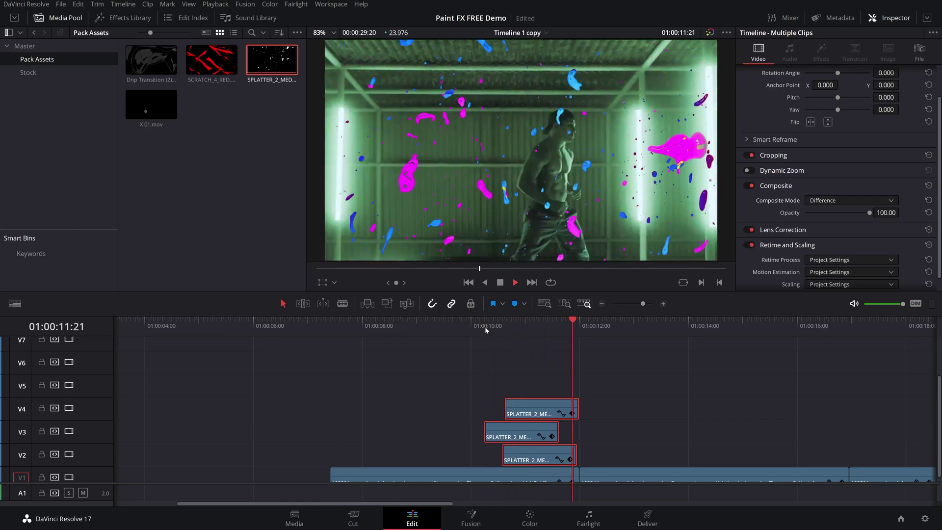
pyautogui.click(485, 326)
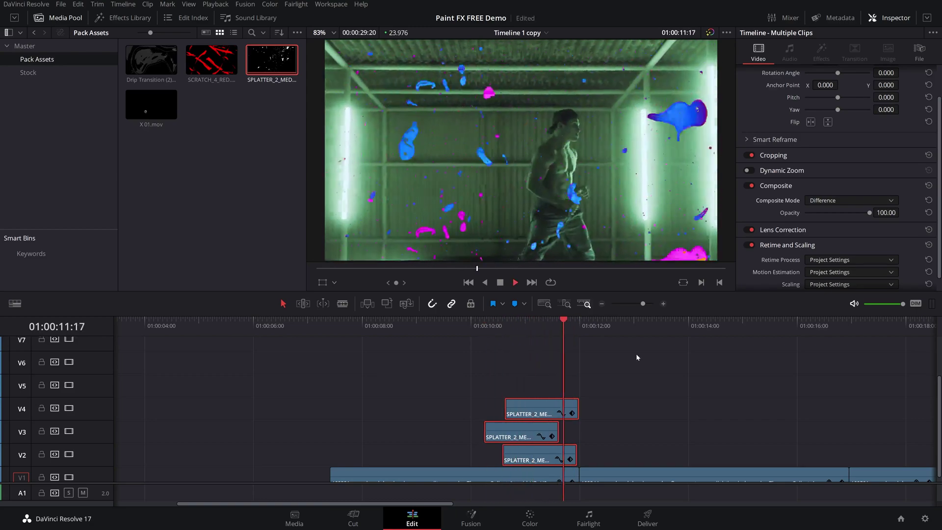
pyautogui.click(596, 388)
pyautogui.click(481, 324)
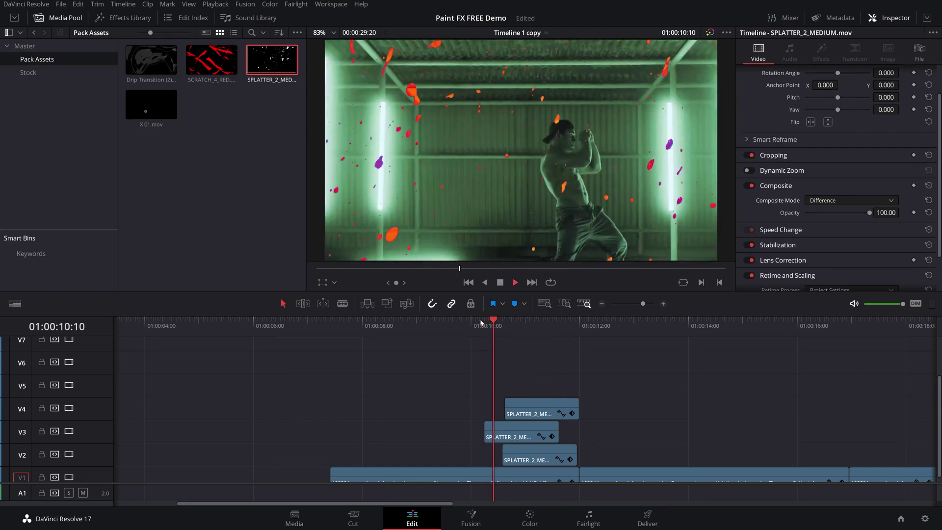
pyautogui.press('space')
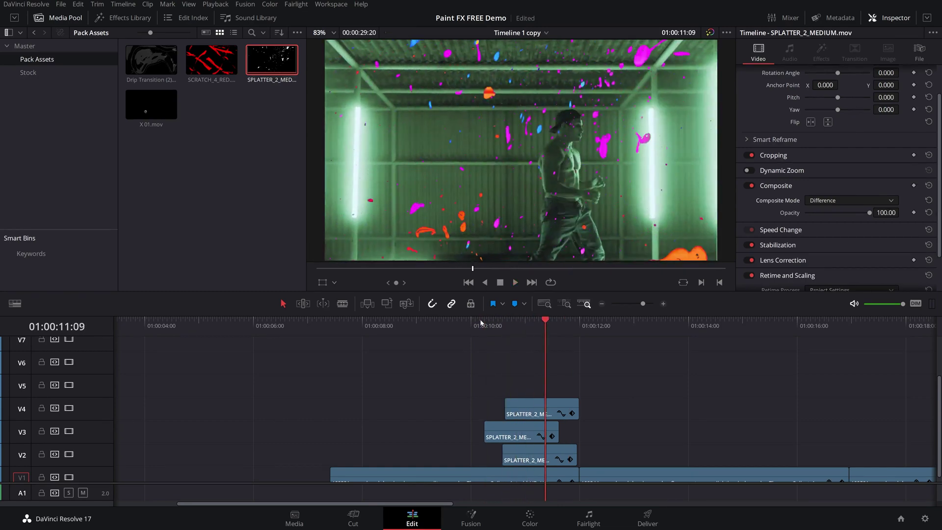
# Alt-drag copies of the three SPLATTER clips right after the originals, then preview them.
pyautogui.moveTo(529, 381); pyautogui.dragTo(658, 462)
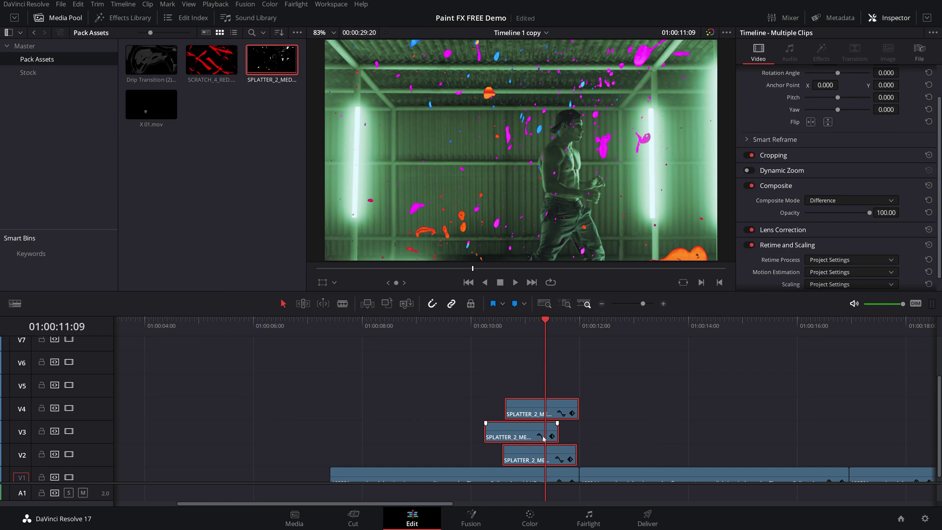
pyautogui.moveTo(514, 429); pyautogui.dragTo(589, 429)
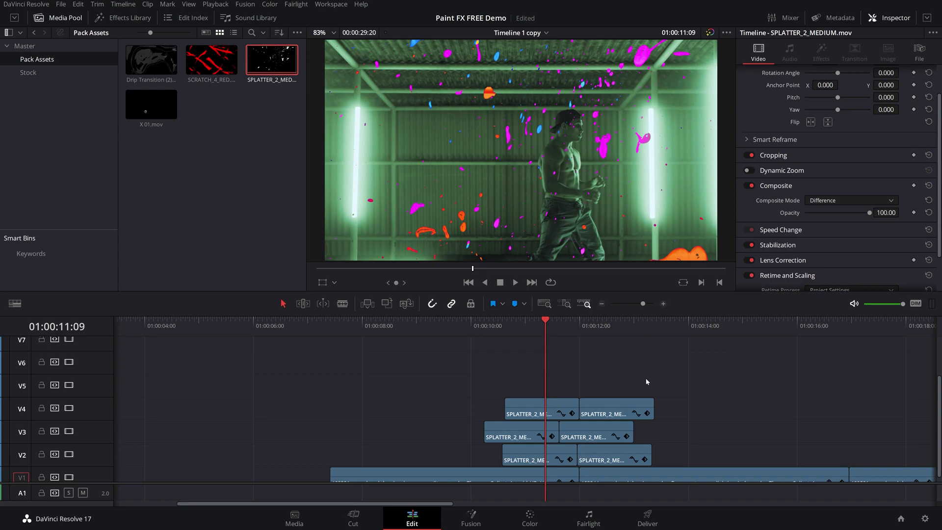
pyautogui.press('space')
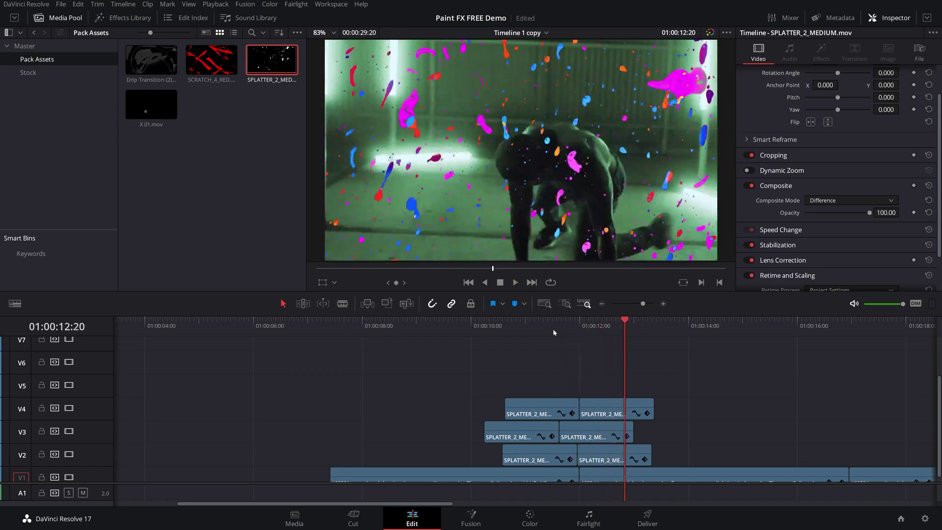
pyautogui.click(523, 322)
pyautogui.press('space')
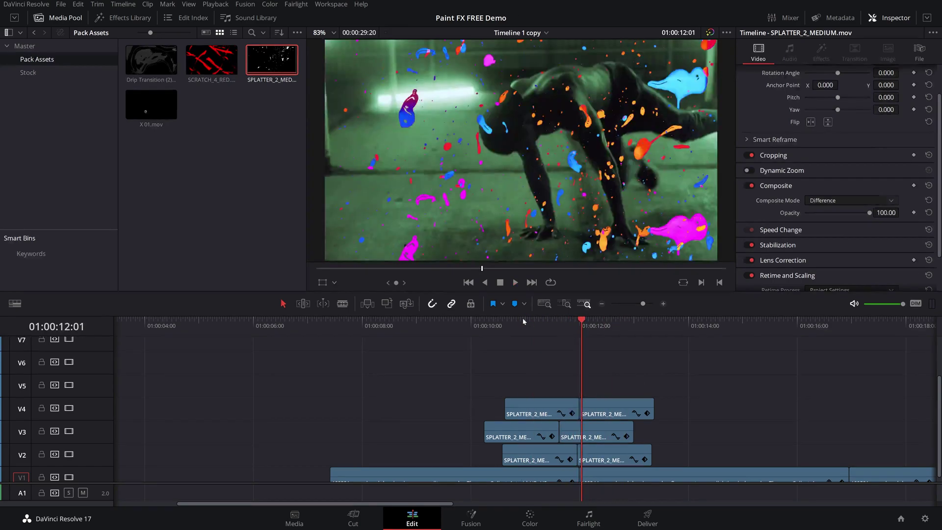
pyautogui.moveTo(614, 362); pyautogui.dragTo(721, 462)
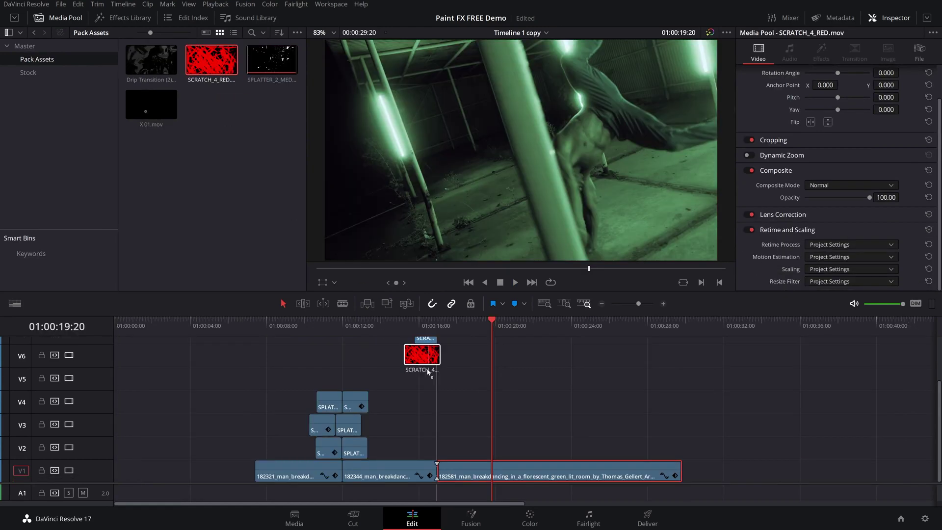
# Place SCRATCH_4_RED.mov on V2 at about 01:00:16 and preview it.
pyautogui.moveTo(424, 361); pyautogui.dragTo(427, 449)
pyautogui.click(429, 328)
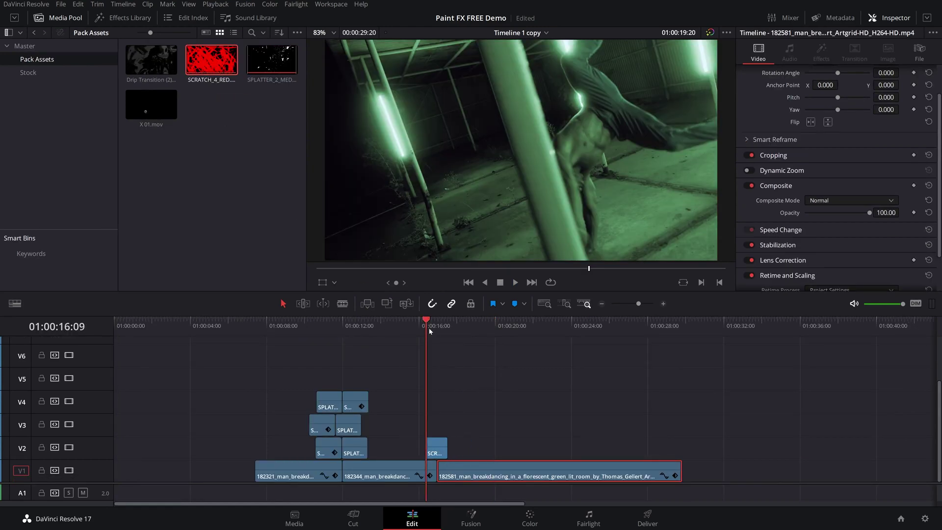
pyautogui.press('space')
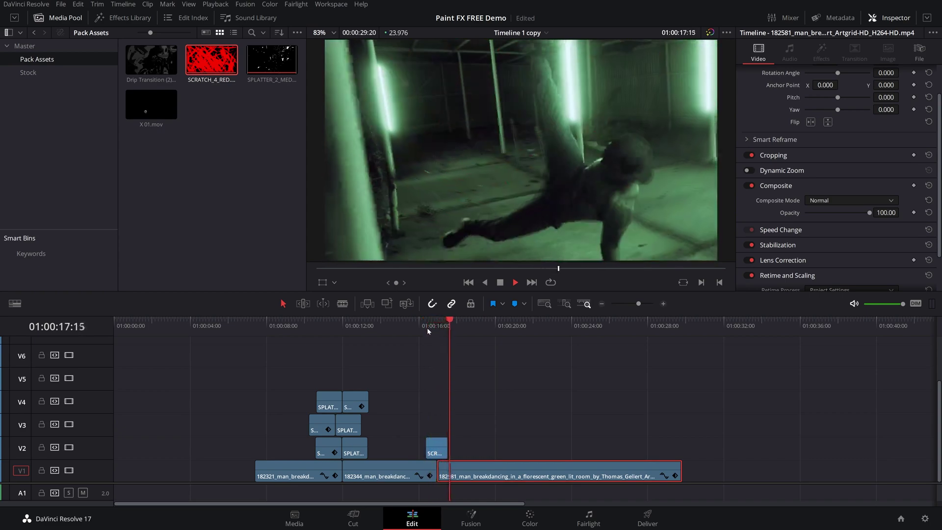
pyautogui.click(425, 324)
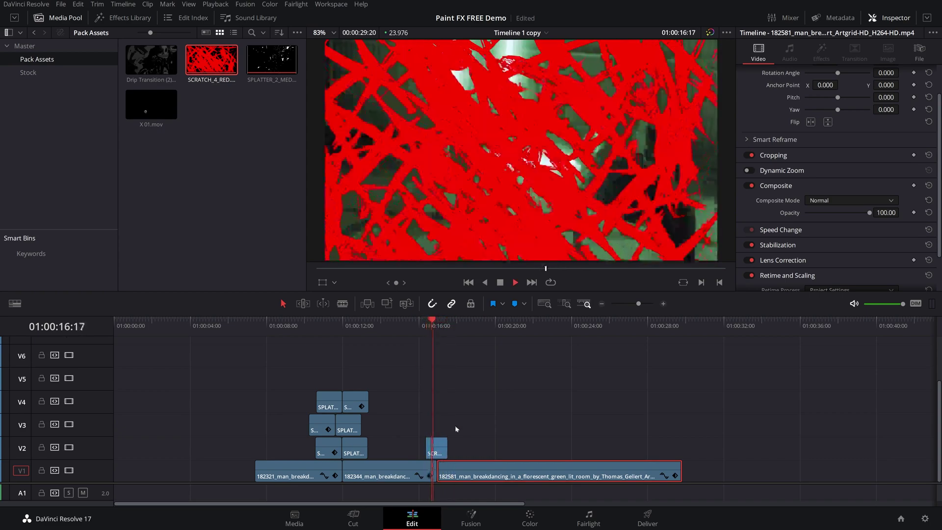
pyautogui.press('space')
pyautogui.click(418, 325)
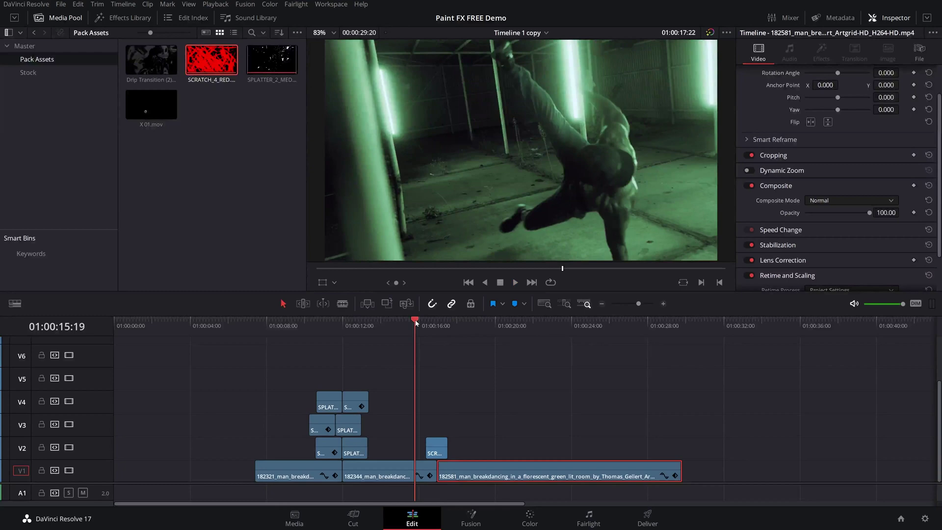
pyautogui.press('space')
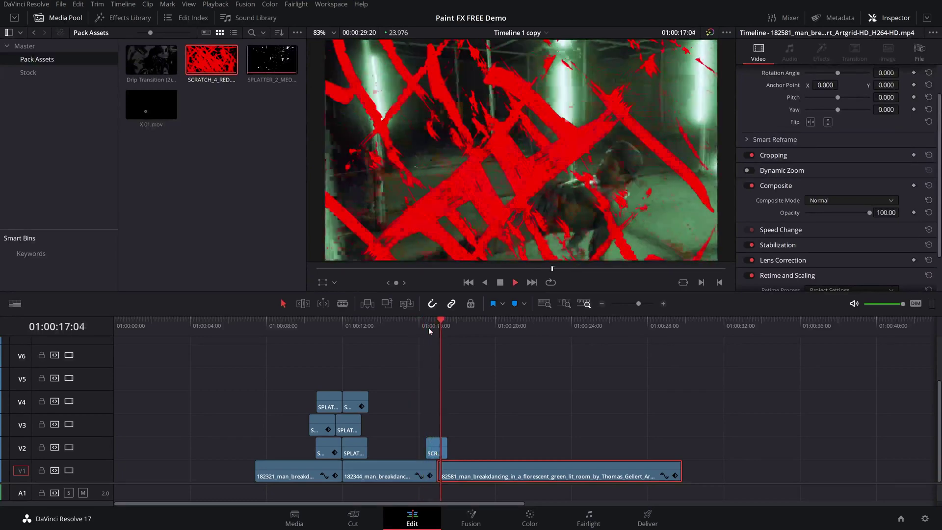
# Select the scratch clip on V2 and switch to the Color page.
pyautogui.click(436, 448)
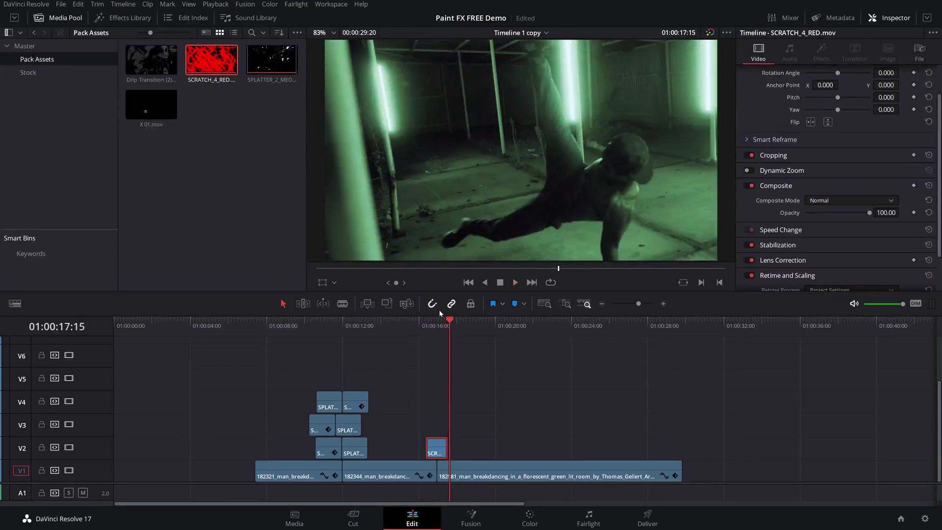
pyautogui.click(436, 323)
pyautogui.click(530, 518)
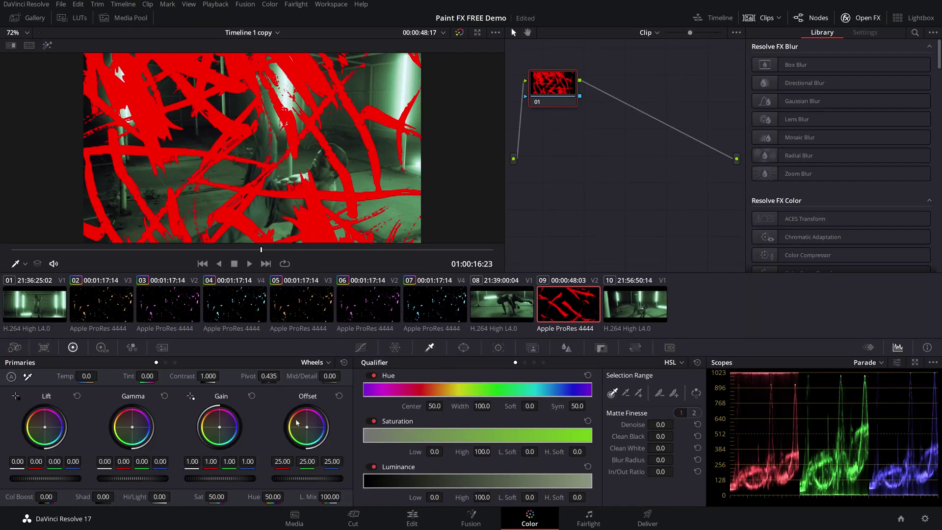
# Shift the scratch overlay's Primaries hue from 50 to 88, turning it blue.
pyautogui.moveTo(307, 426); pyautogui.dragTo(322, 421)
pyautogui.click(339, 396)
pyautogui.moveTo(270, 496); pyautogui.dragTo(281, 497)
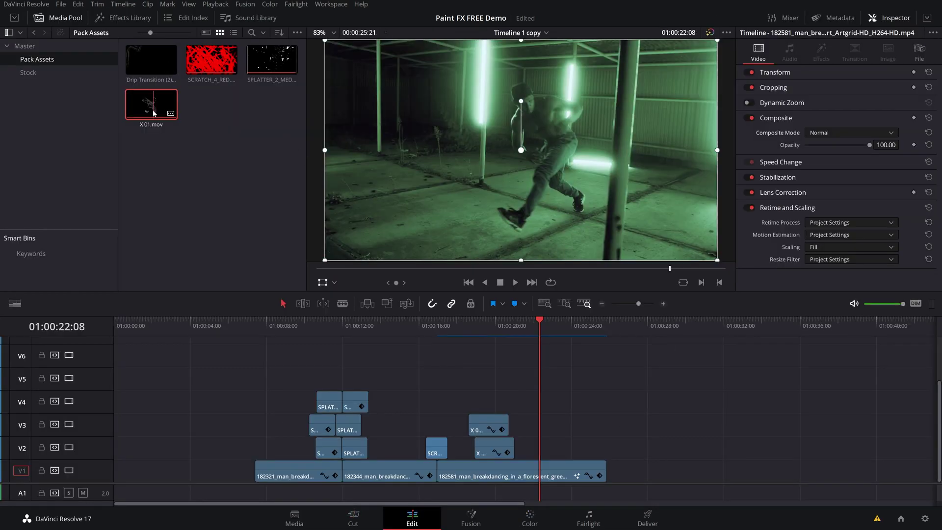
# Add X 01.mov to the timeline and preview it from about 01:00:18:22.
pyautogui.moveTo(153, 113); pyautogui.dragTo(543, 449)
pyautogui.press('space')
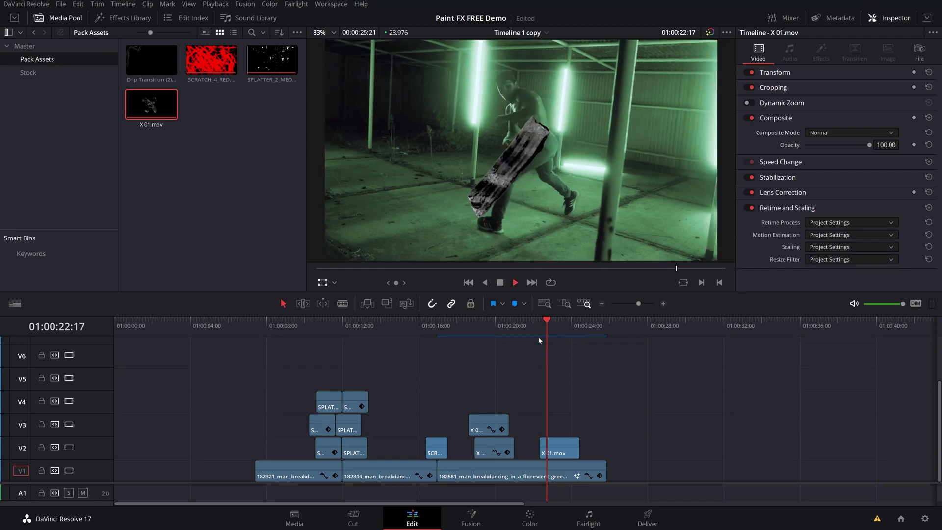
pyautogui.press('space')
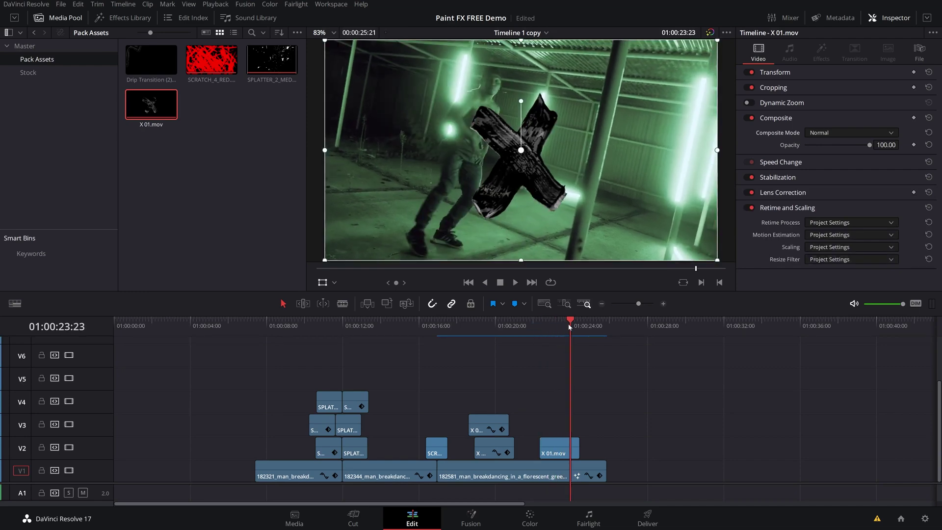
pyautogui.moveTo(571, 329); pyautogui.dragTo(473, 326)
pyautogui.press('space')
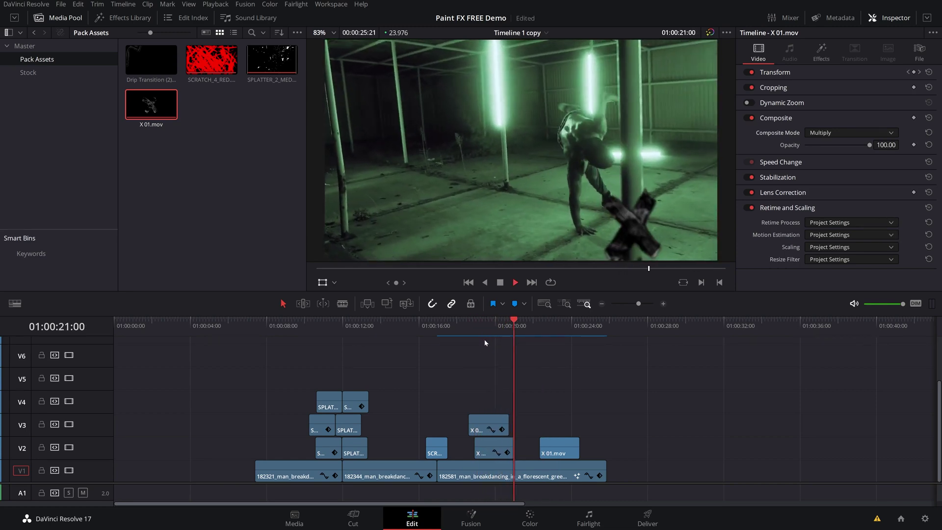
pyautogui.press('space')
# Move the X 01.mov clip to V4 starting at 01:00:19:04 and preview it.
pyautogui.moveTo(558, 449); pyautogui.dragTo(498, 403)
pyautogui.press('Up')
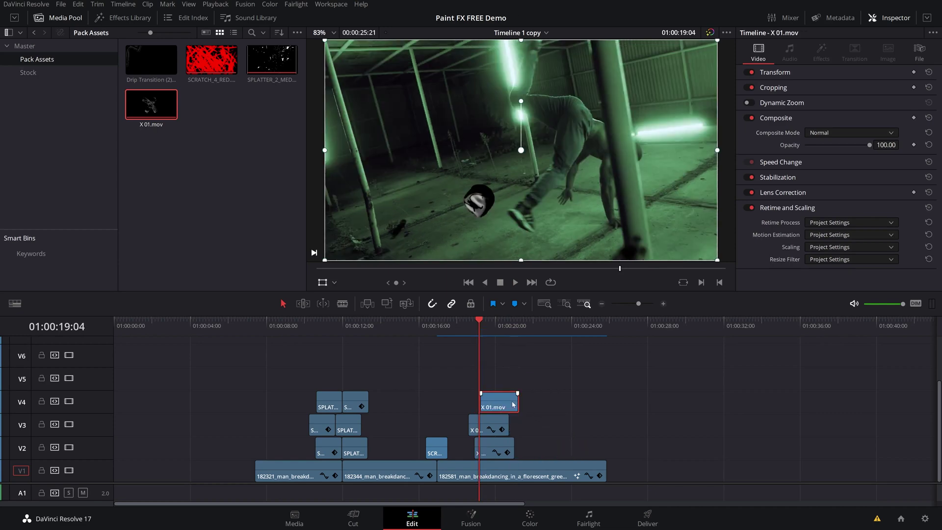
pyautogui.press('space')
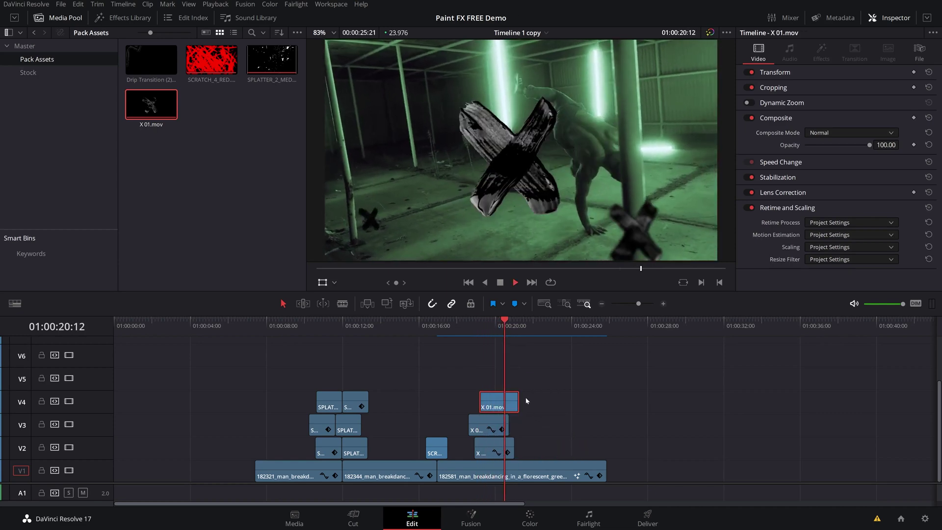
pyautogui.press('space')
pyautogui.click(480, 325)
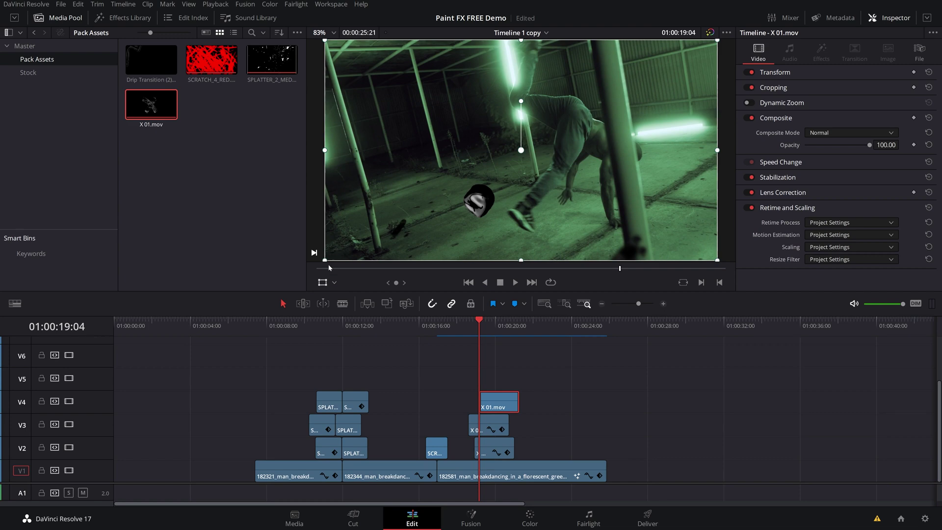
# Keyframe the X clip at 01:00:19:04, scaled to 0.148 zoom and placed upper left.
pyautogui.click(834, 72)
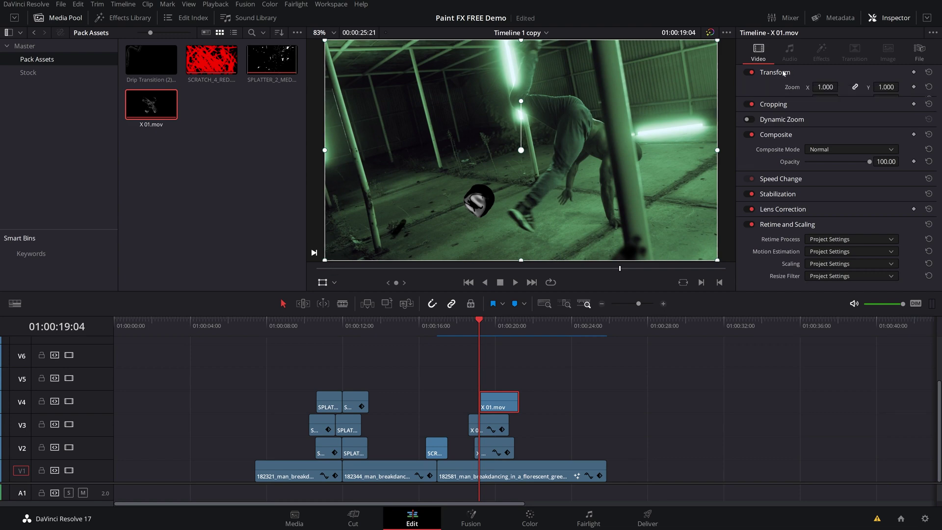
pyautogui.click(914, 72)
pyautogui.moveTo(327, 259); pyautogui.dragTo(474, 190)
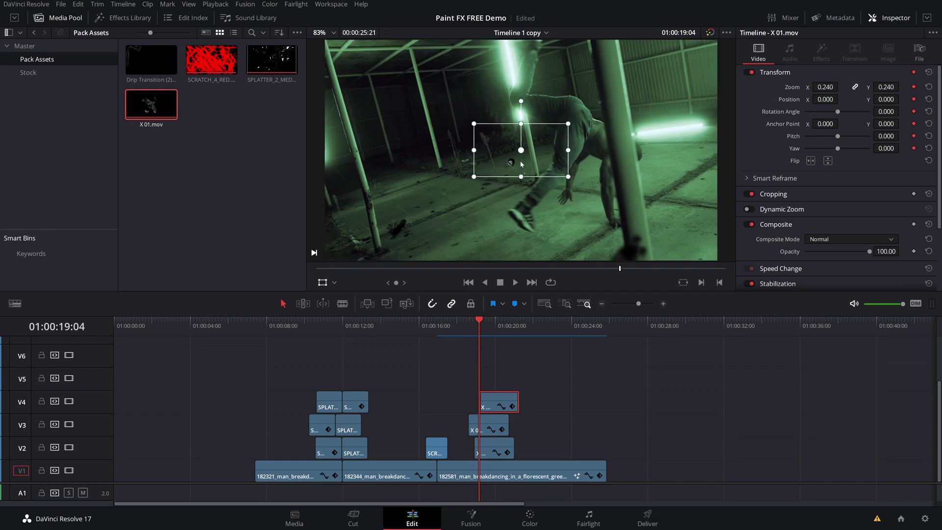
pyautogui.moveTo(534, 161); pyautogui.dragTo(454, 180)
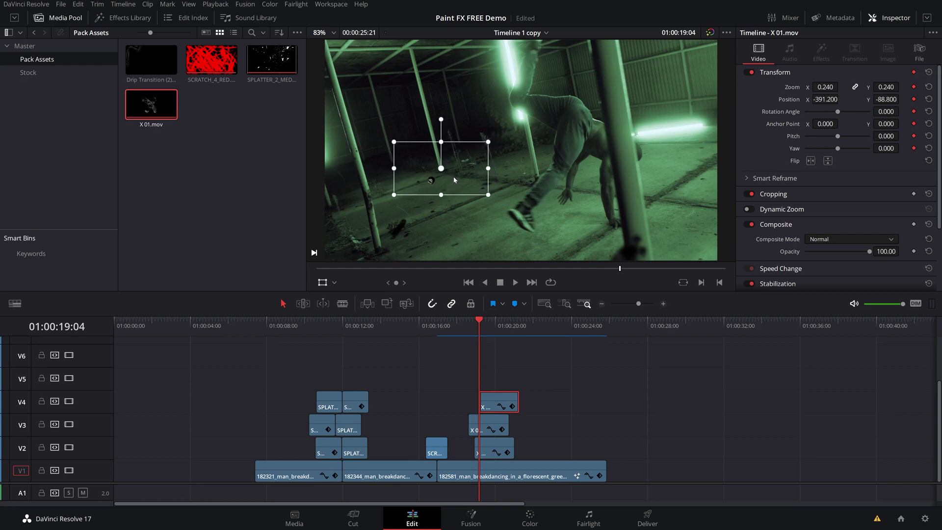
pyautogui.moveTo(394, 194); pyautogui.dragTo(404, 186)
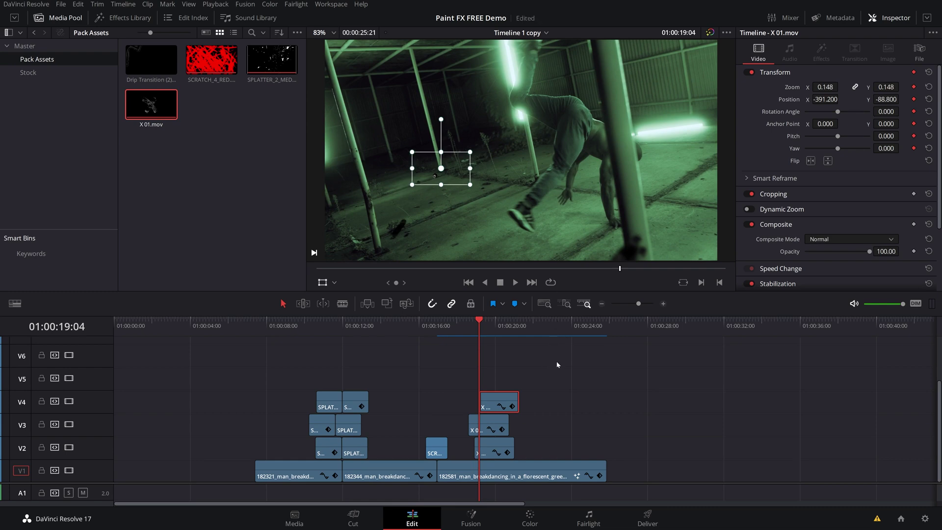
# Save, then keyframe the X further left at later frames and rewind to review.
pyautogui.hotkey('ctrl', 's')
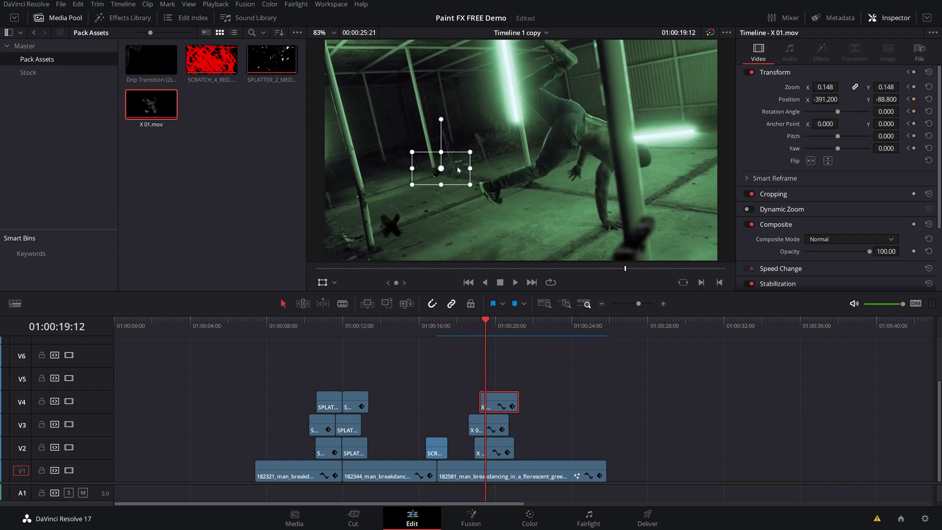
pyautogui.moveTo(457, 170); pyautogui.dragTo(451, 170)
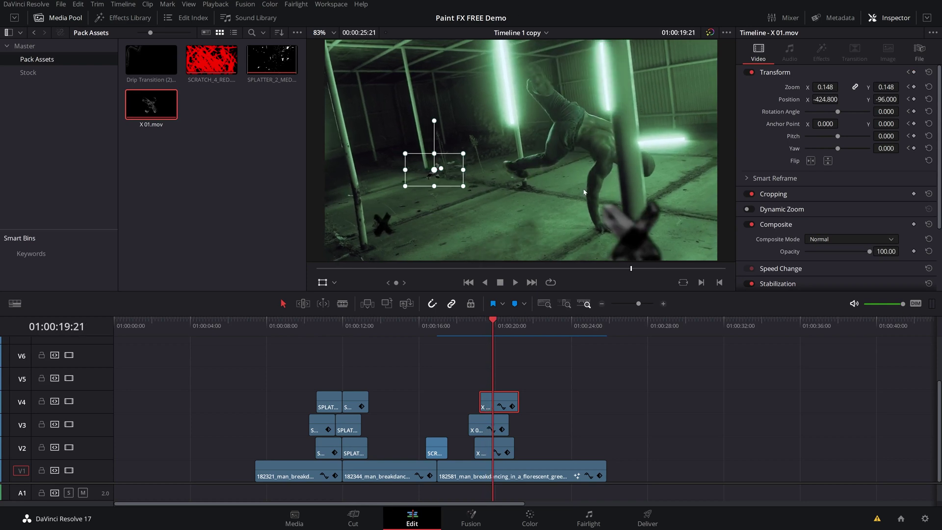
pyautogui.moveTo(584, 191); pyautogui.dragTo(567, 182)
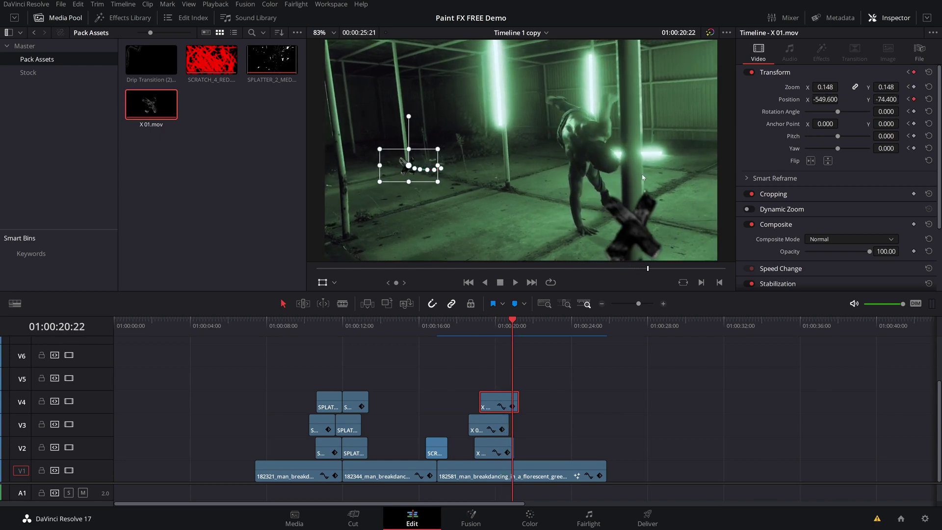
pyautogui.press('j')
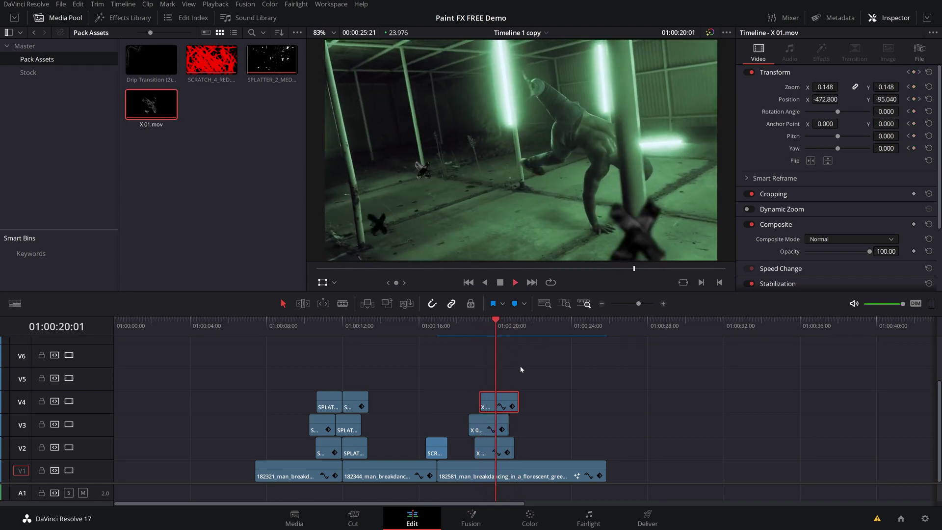
# Apply Gaussian Blur to the V4 X 01.mov clip at 0.233 strength and preview it.
pyautogui.press('k')
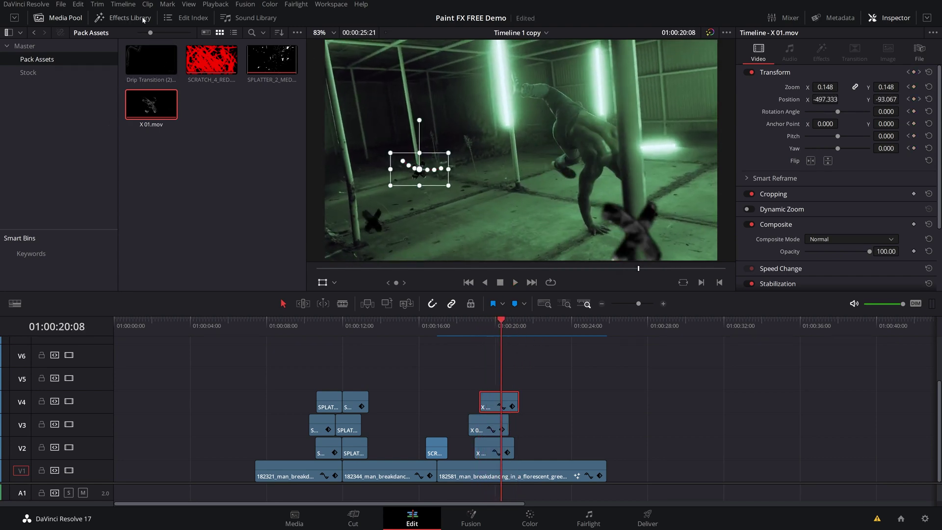
pyautogui.click(125, 18)
pyautogui.moveTo(144, 106); pyautogui.dragTo(507, 399)
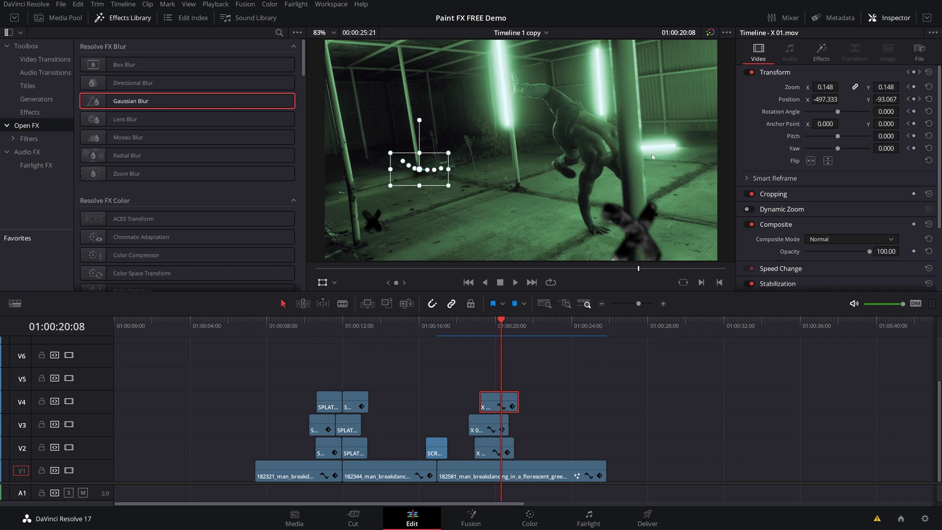
pyautogui.click(823, 53)
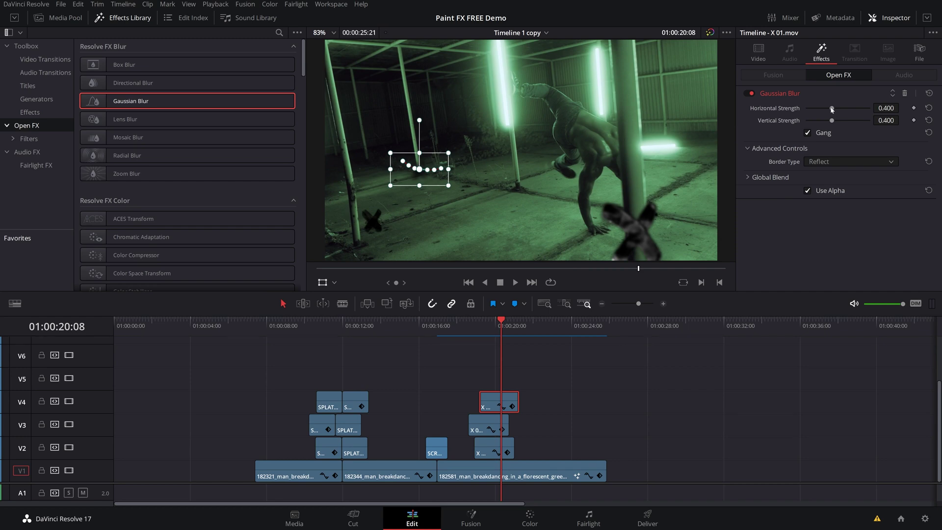
pyautogui.moveTo(832, 109); pyautogui.dragTo(821, 109)
pyautogui.moveTo(481, 337); pyautogui.dragTo(450, 335)
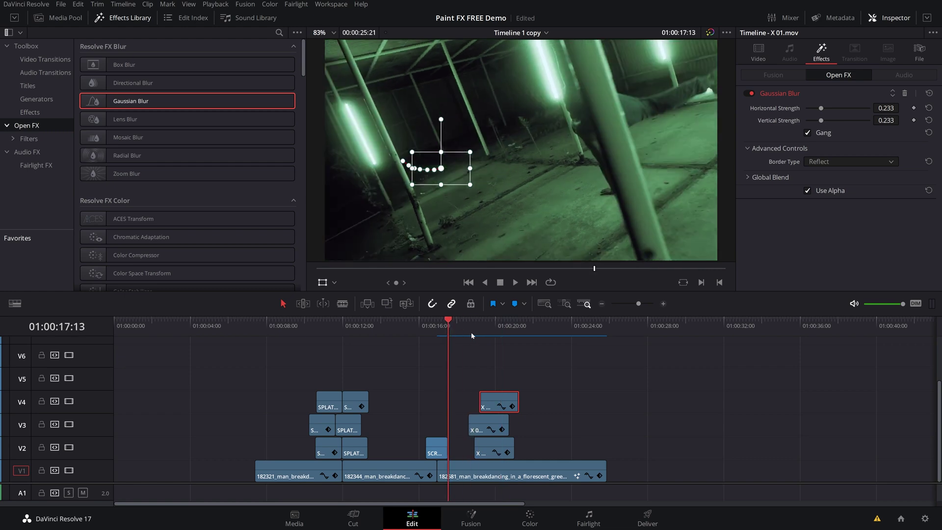
pyautogui.press('space')
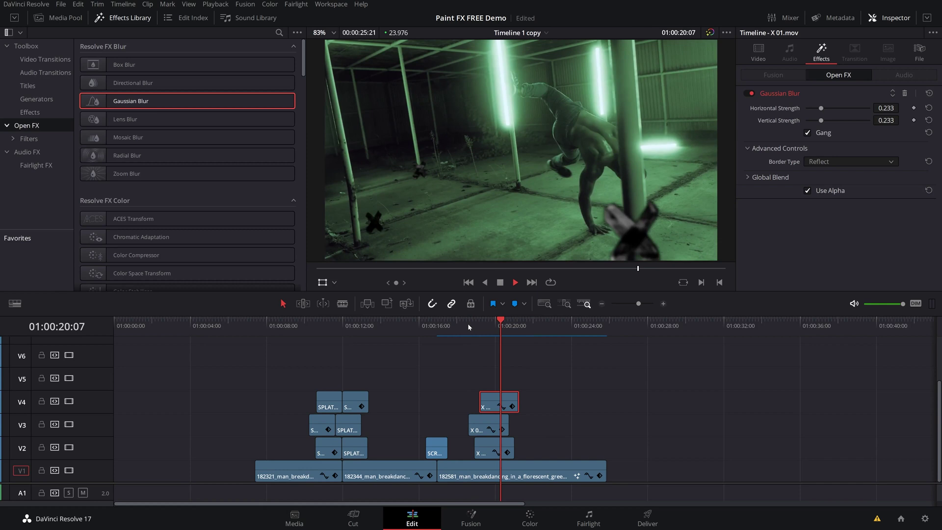
pyautogui.click(514, 325)
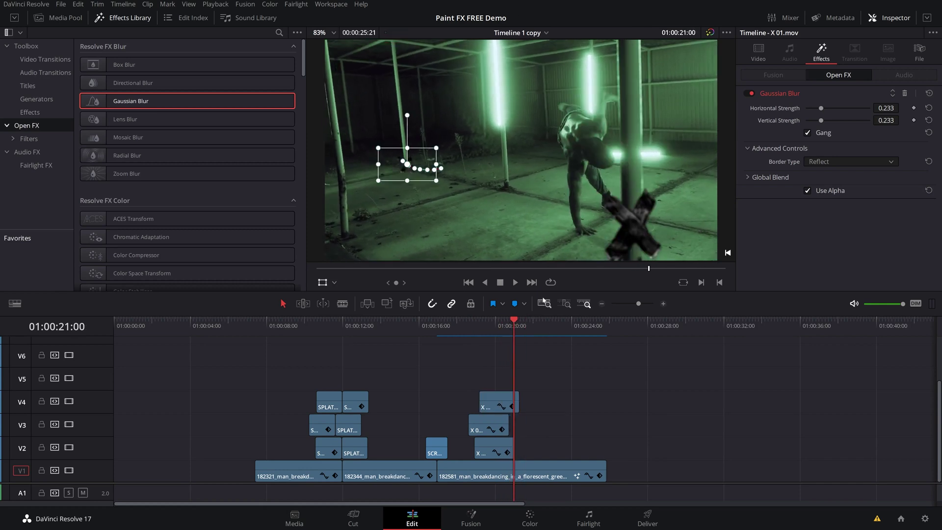
# Alt-drag copies of the six SPLATTER clips to about 01:00:28:00, then deselect.
pyautogui.click(335, 322)
pyautogui.moveTo(272, 375); pyautogui.dragTo(386, 455)
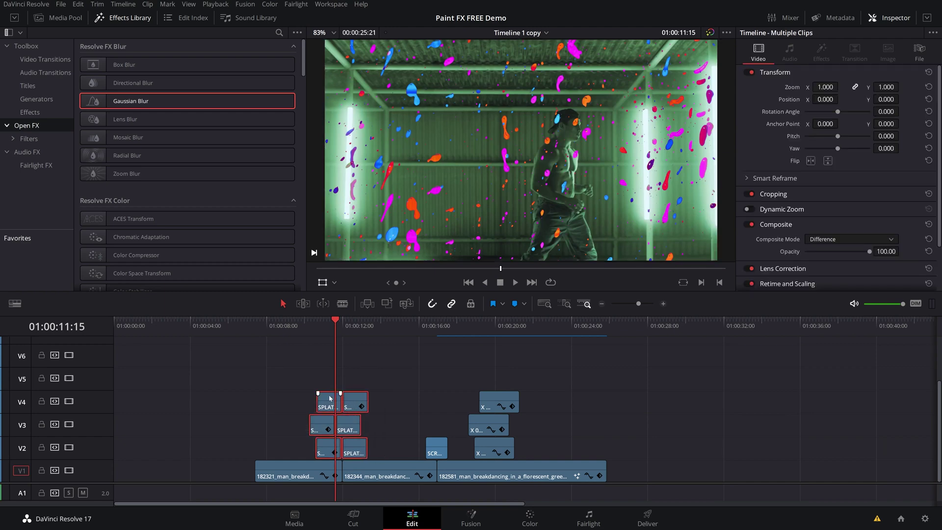
pyautogui.moveTo(330, 398); pyautogui.dragTo(647, 406)
pyautogui.moveTo(632, 324); pyautogui.dragTo(655, 340)
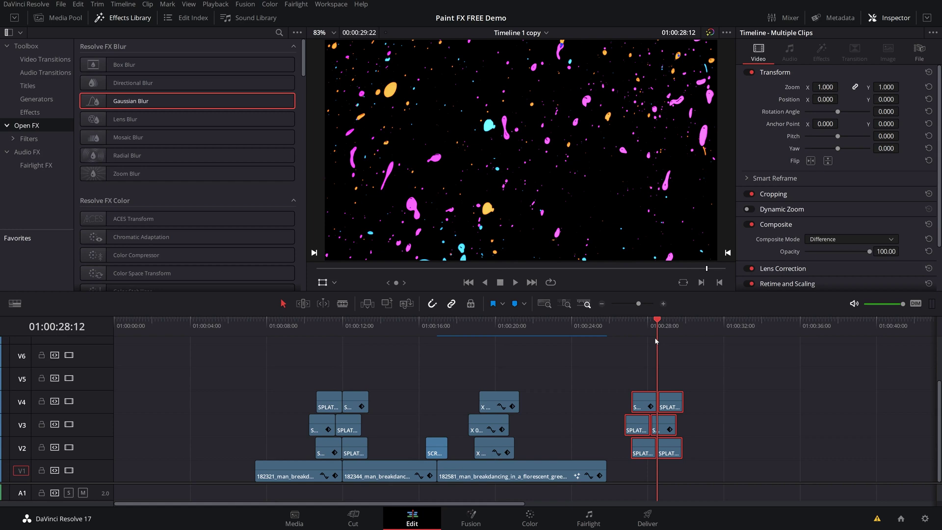
pyautogui.click(686, 431)
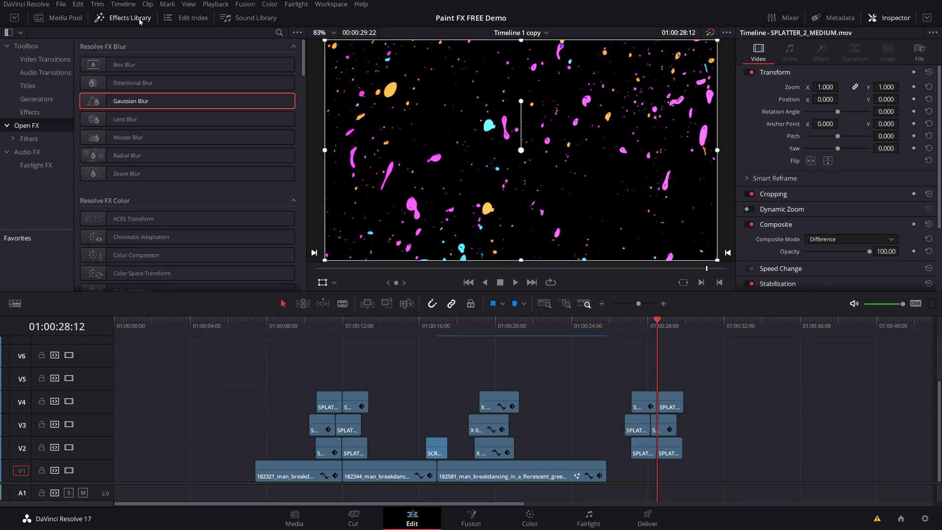
# Place a white Solid Color generator on V1 beneath the splatter copies.
pyautogui.click(43, 100)
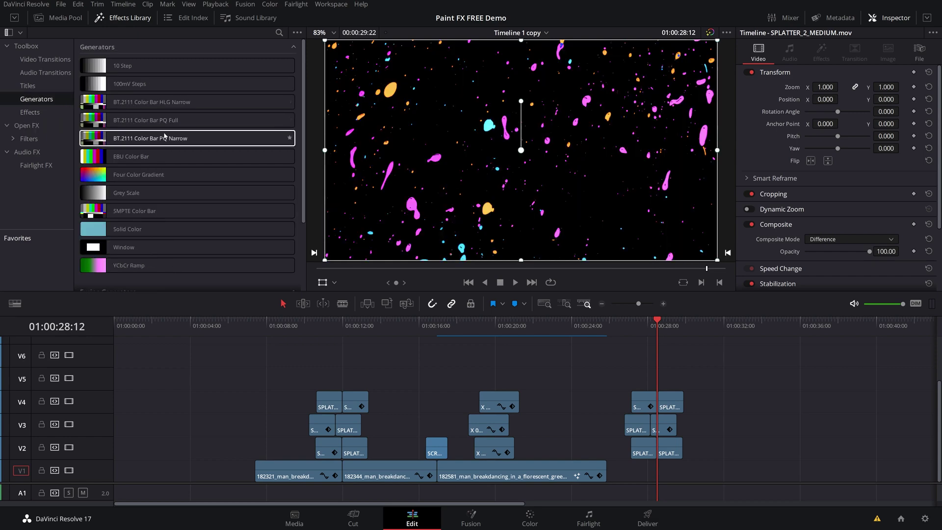
pyautogui.scroll(-5, 117, 113)
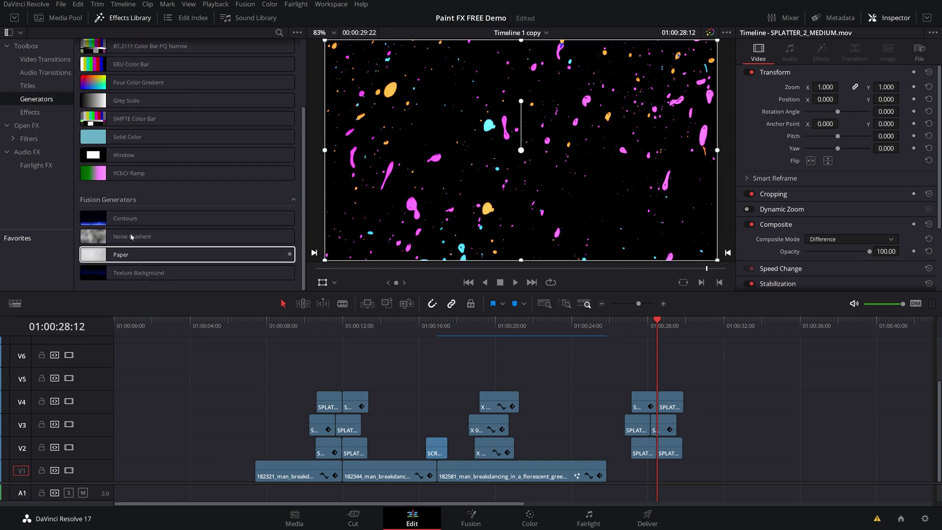
pyautogui.scroll(5, 130, 254)
pyautogui.moveTo(132, 229); pyautogui.dragTo(626, 473)
pyautogui.click(668, 469)
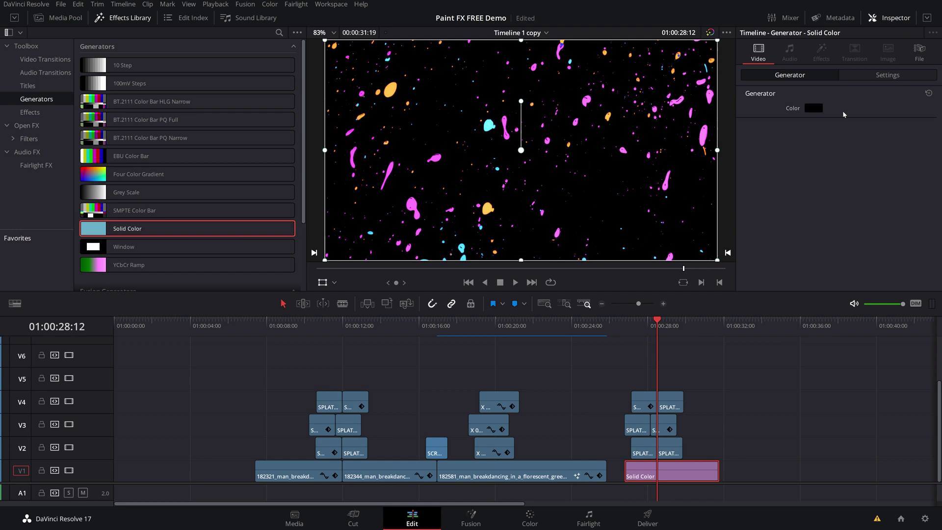
pyautogui.click(814, 108)
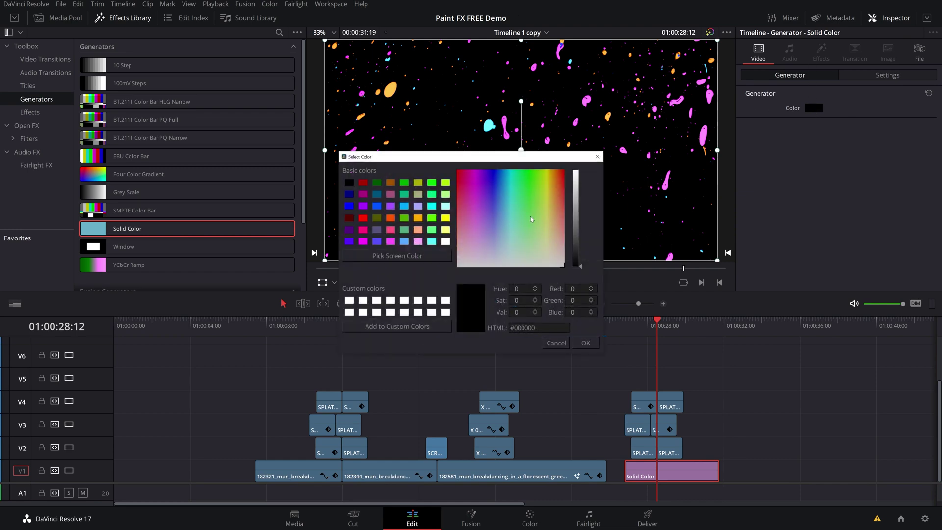
pyautogui.click(445, 242)
pyautogui.click(586, 342)
# Set the six copied splatter clips' Composite Mode to Multiply and preview over white.
pyautogui.moveTo(595, 361); pyautogui.dragTo(717, 448)
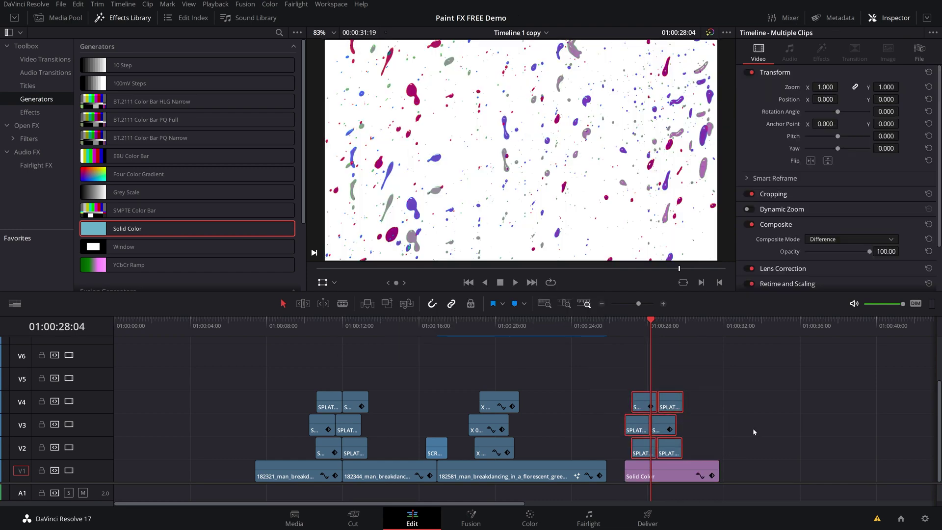
pyautogui.moveTo(613, 369); pyautogui.dragTo(737, 449)
pyautogui.click(830, 241)
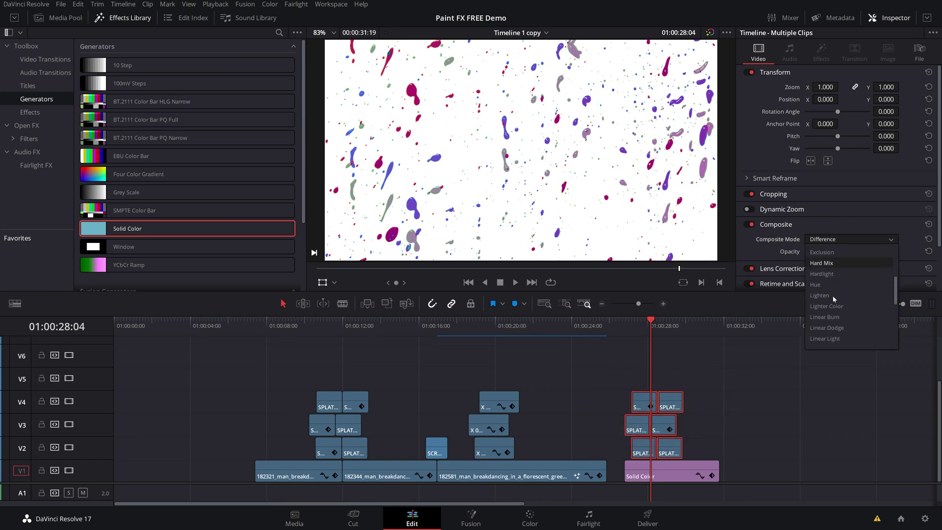
pyautogui.scroll(-3, 832, 296)
pyautogui.click(832, 296)
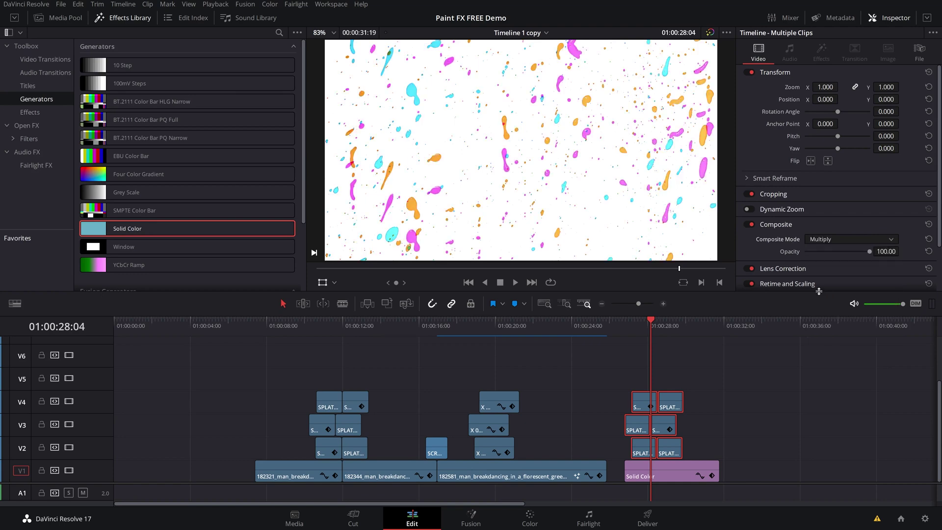
pyautogui.moveTo(635, 325); pyautogui.dragTo(664, 334)
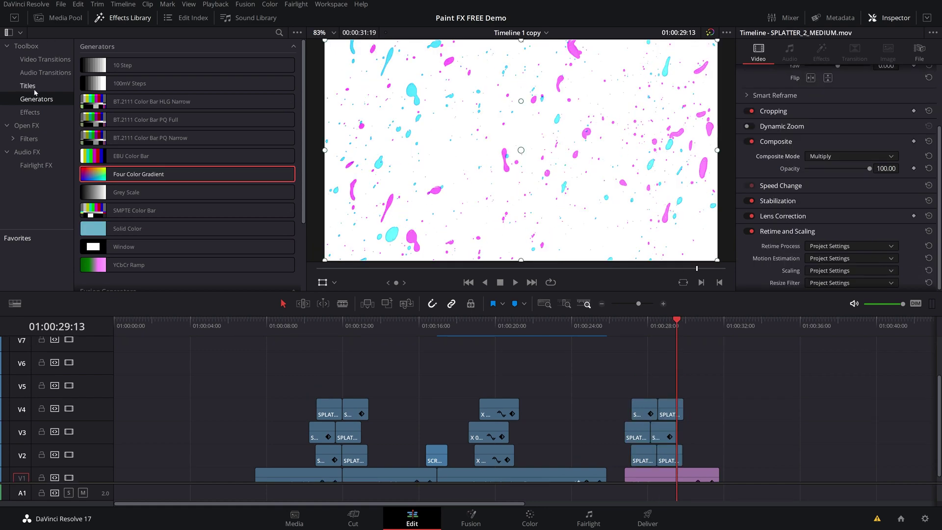
# Add a Basic Title on the track above the splatters and select it.
pyautogui.click(34, 90)
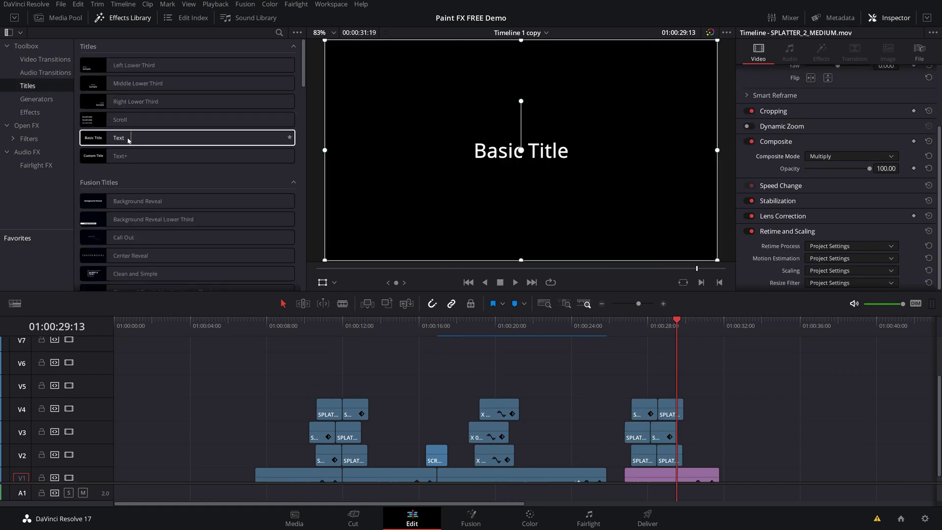
pyautogui.moveTo(123, 140); pyautogui.dragTo(630, 390)
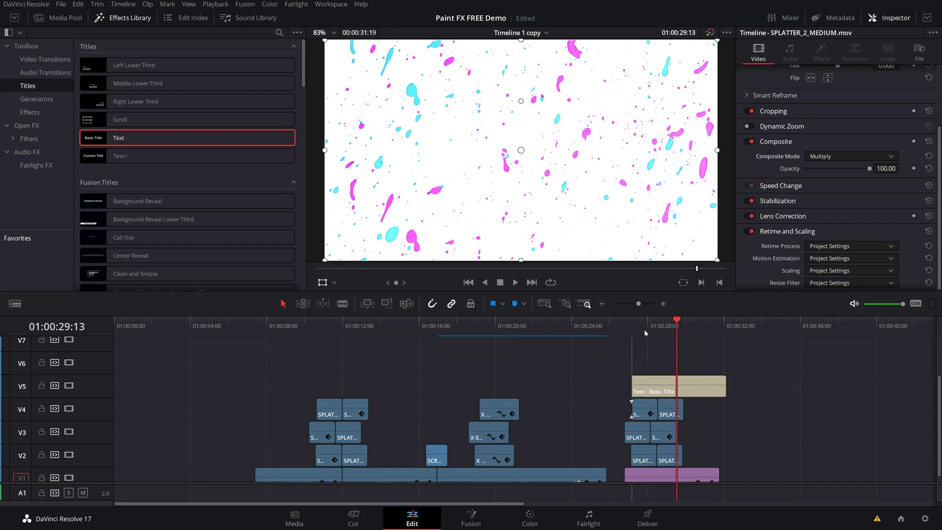
pyautogui.moveTo(645, 332); pyautogui.dragTo(657, 335)
pyautogui.click(681, 380)
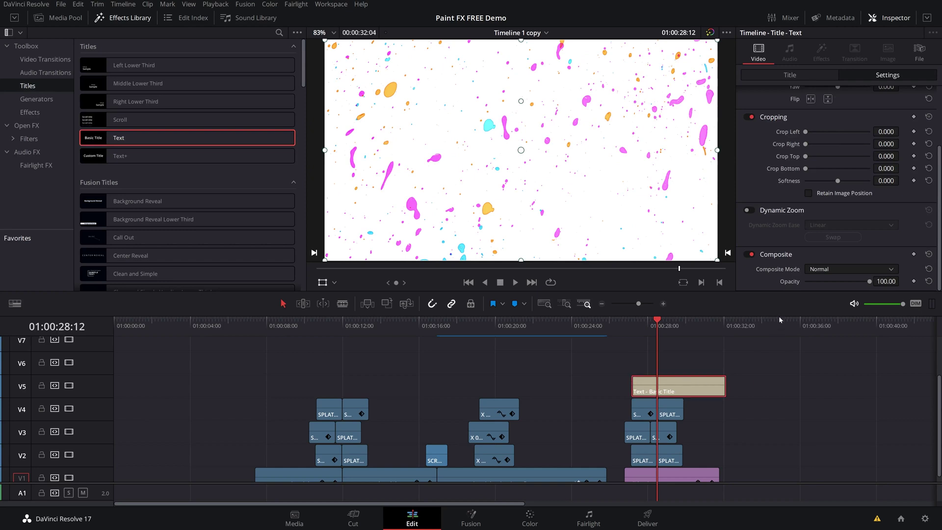
# Make the title black, size 201, in Open Sans Extrabold.
pyautogui.click(807, 75)
pyautogui.click(815, 183)
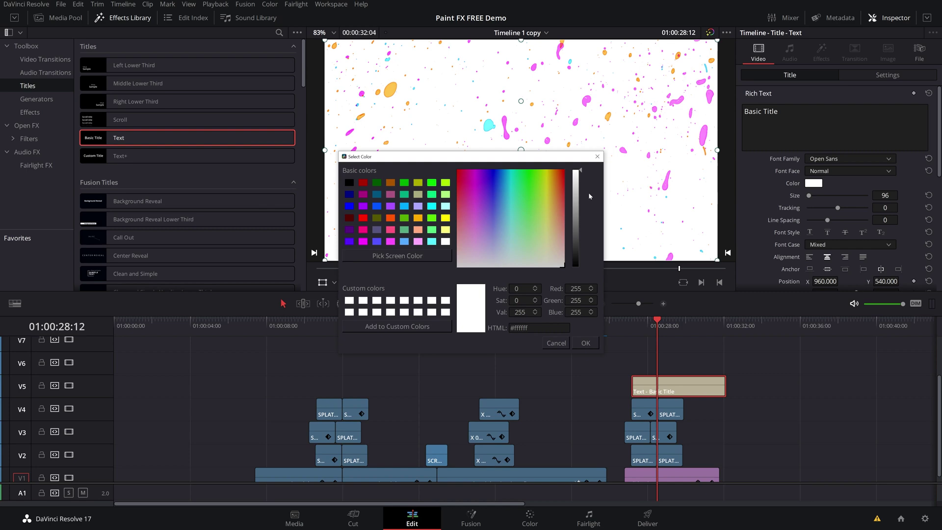
pyautogui.moveTo(588, 192); pyautogui.dragTo(587, 275)
pyautogui.click(585, 343)
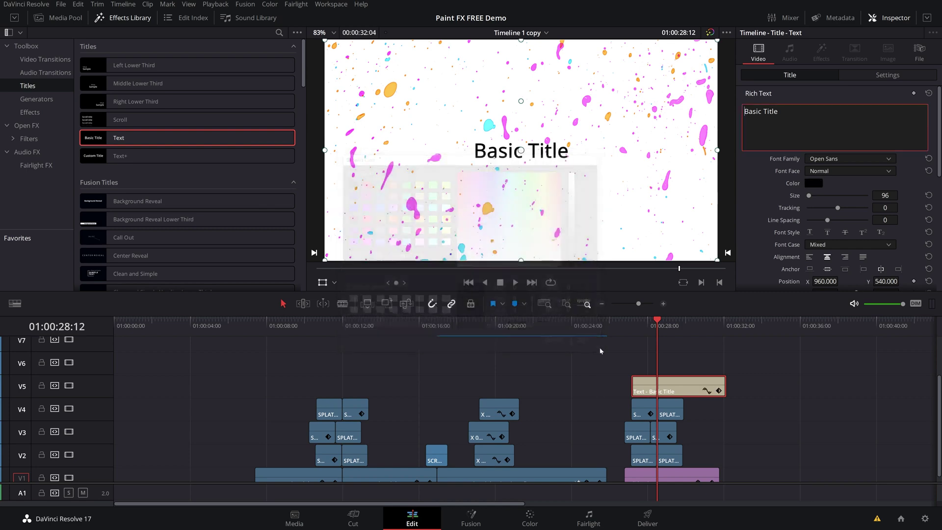
pyautogui.click(659, 343)
pyautogui.press('space')
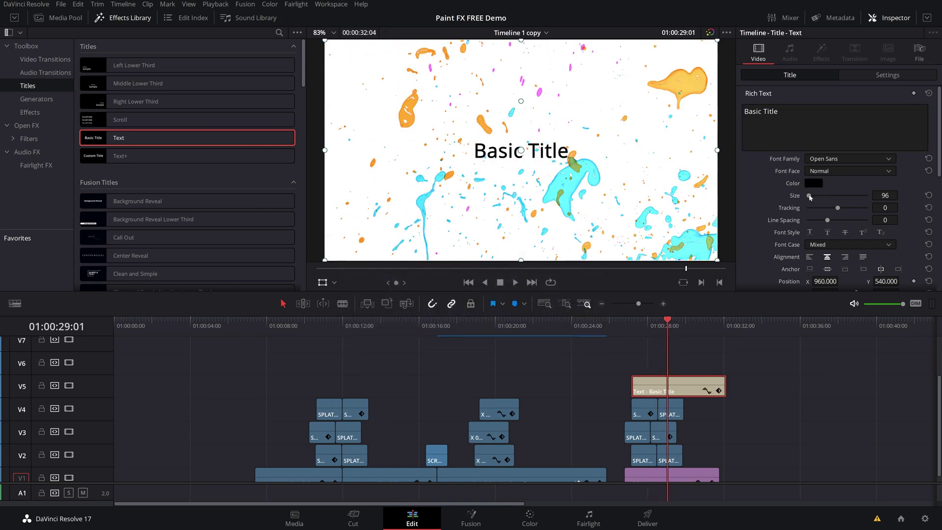
pyautogui.moveTo(810, 197); pyautogui.dragTo(811, 197)
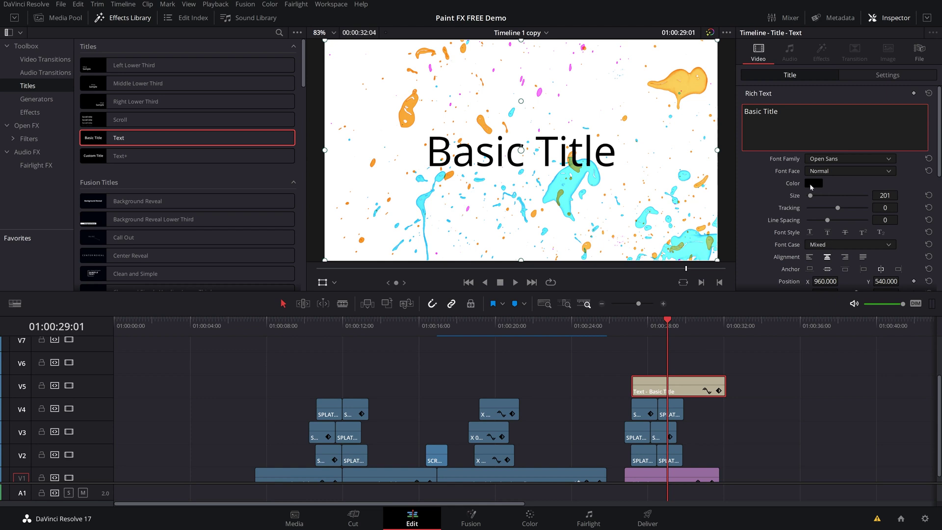
pyautogui.click(848, 158)
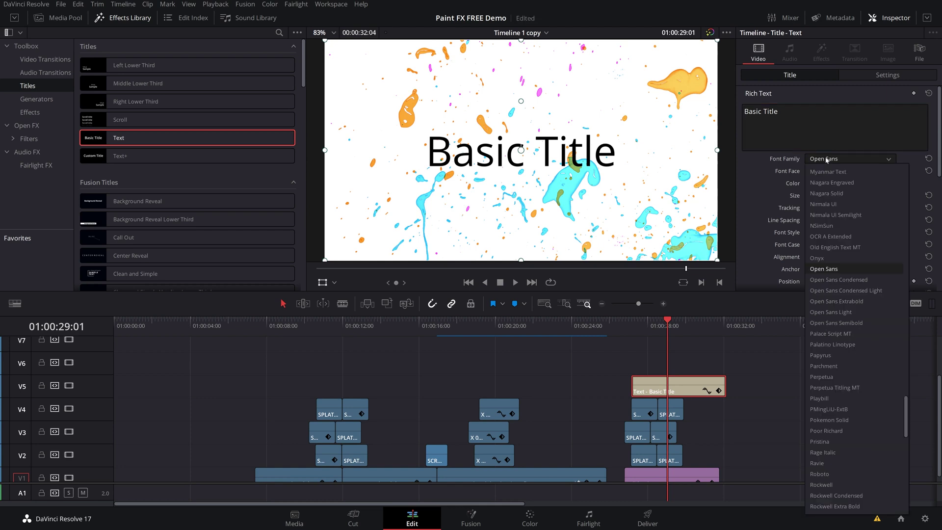
pyautogui.click(834, 301)
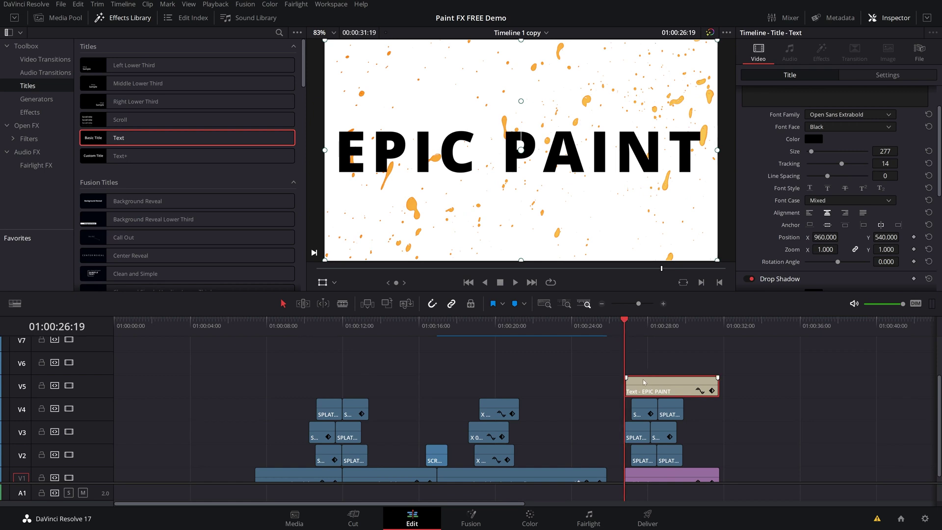
# Keyframe the title's transform with Zoom 0.760 at the clip start.
pyautogui.scroll(2, 826, 195)
pyautogui.click(914, 94)
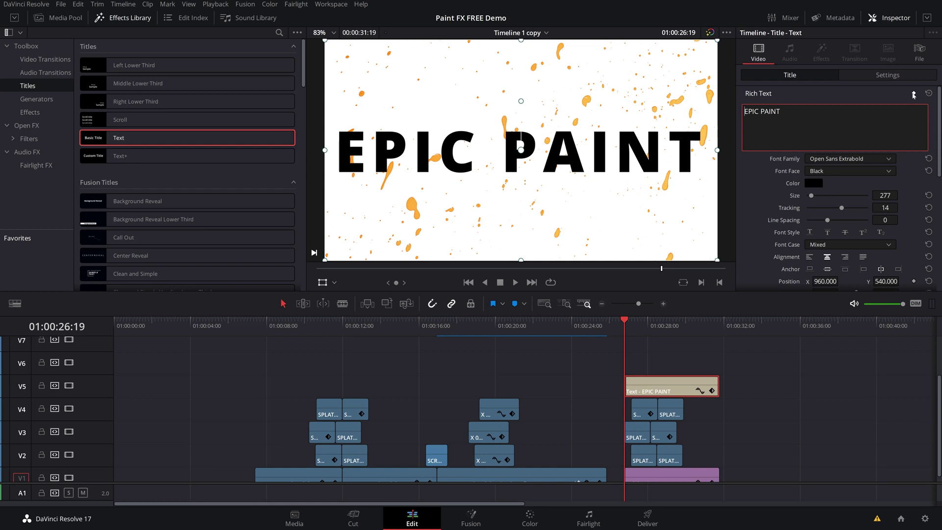
pyautogui.scroll(-2, 901, 209)
pyautogui.scroll(-2, 900, 209)
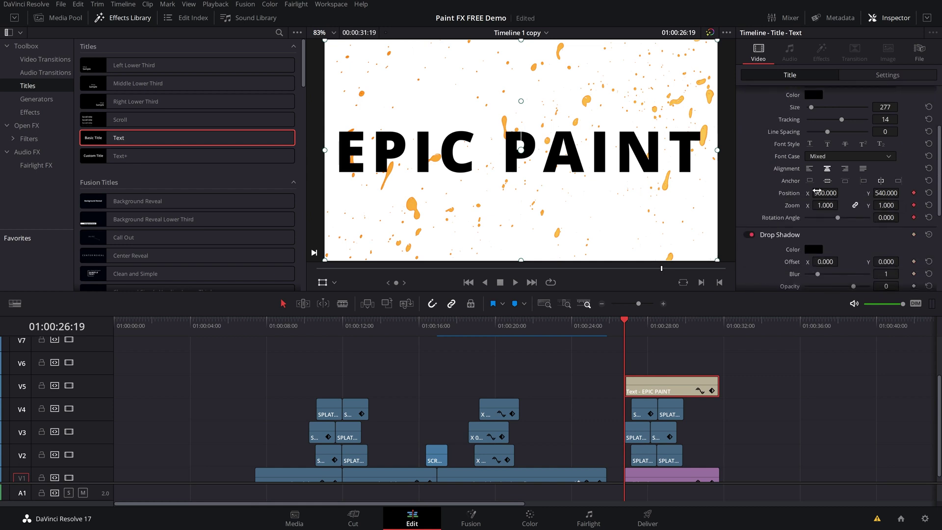
pyautogui.moveTo(824, 204); pyautogui.dragTo(824, 208)
# Keyframe a larger Zoom at the title clip's end and preview the growth.
pyautogui.moveTo(651, 321); pyautogui.dragTo(715, 335)
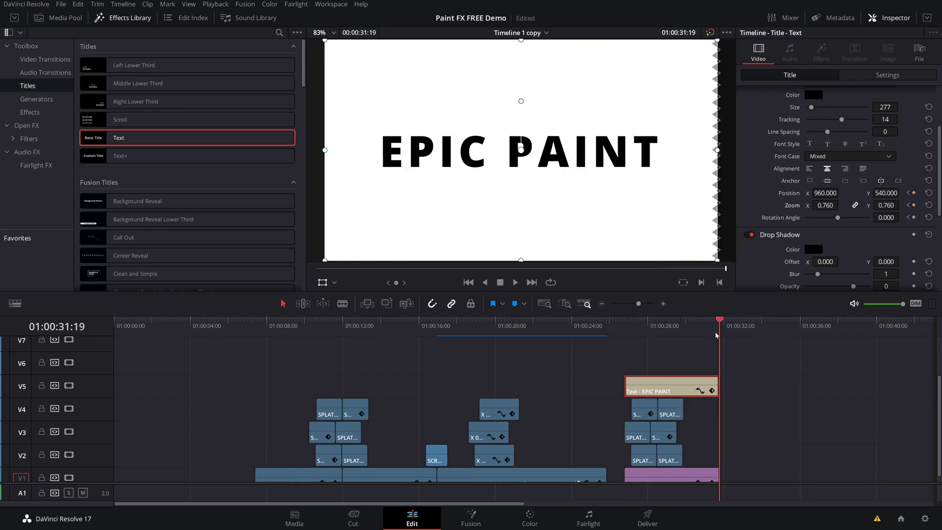
pyautogui.moveTo(819, 205); pyautogui.dragTo(819, 201)
pyautogui.click(636, 324)
pyautogui.press('space')
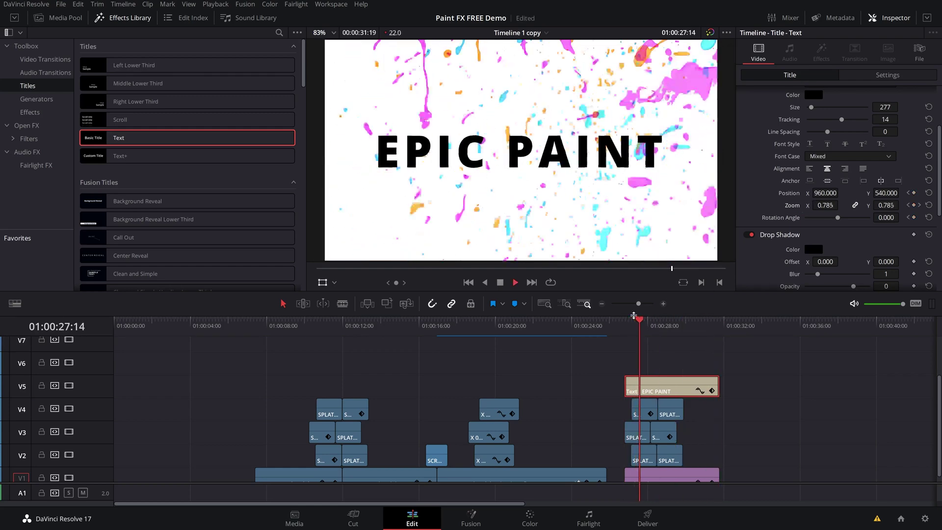
pyautogui.press('Up')
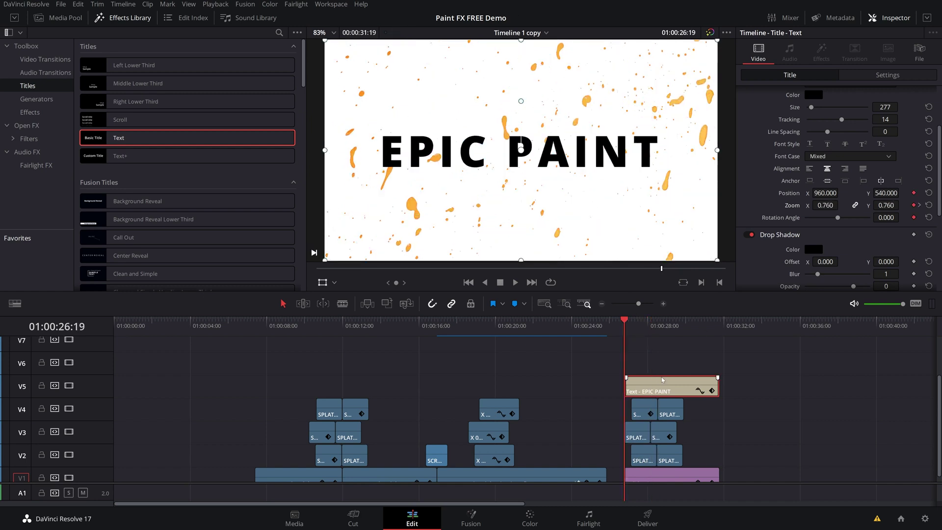
# Nest the EPIC PAINT title clip as Compound Clip 1 and open it in Fusion.
pyautogui.click(59, 17)
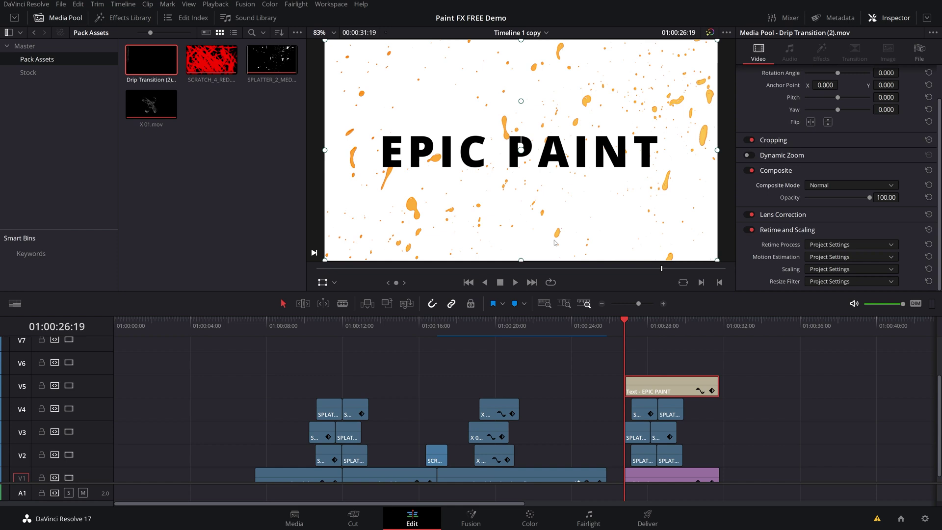
pyautogui.click(659, 387)
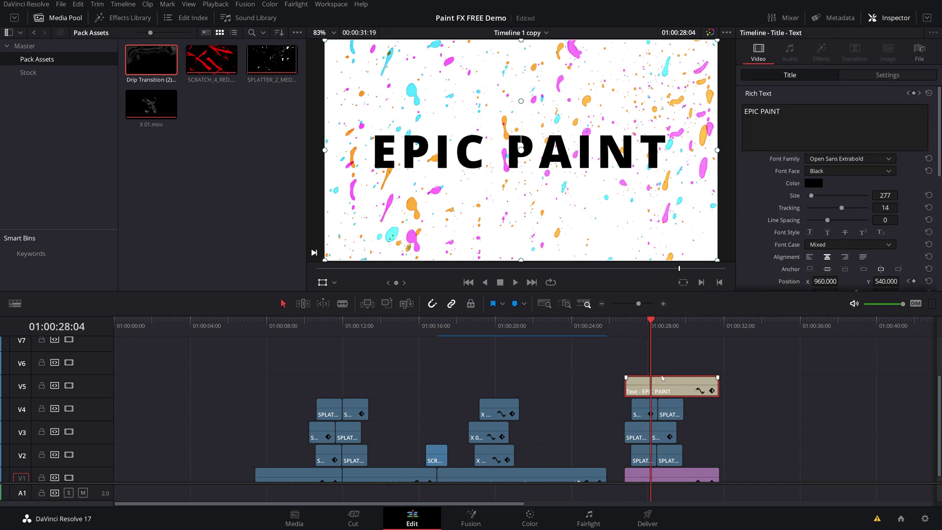
pyautogui.rightClick(664, 385)
pyautogui.click(697, 388)
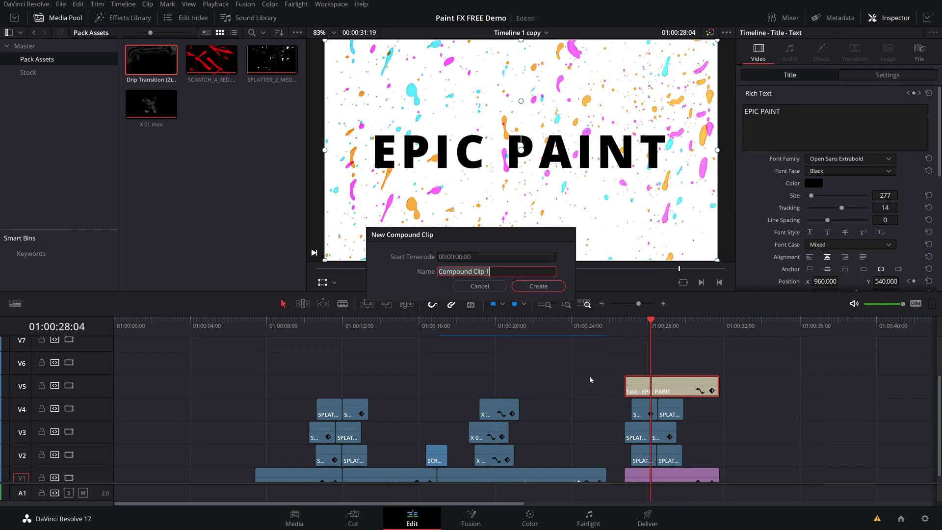
pyautogui.click(538, 286)
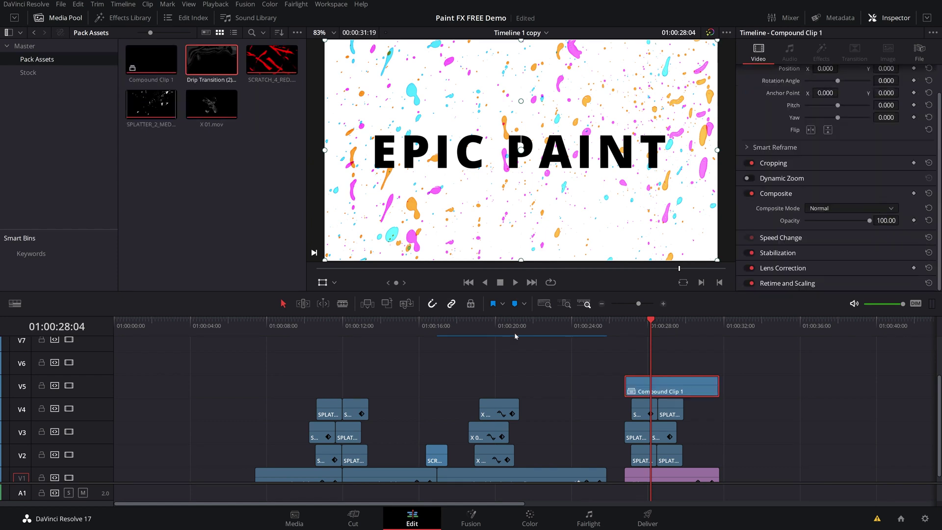
pyautogui.click(475, 525)
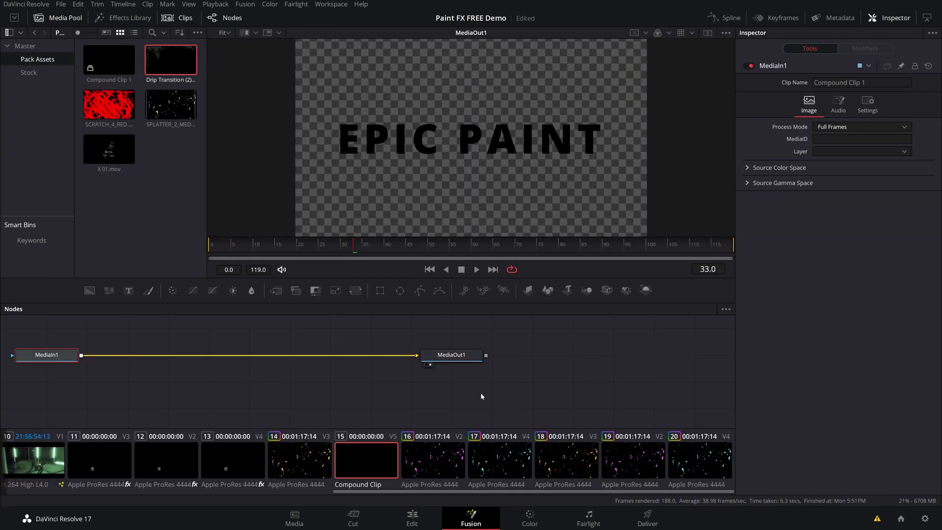
# Add Drip Transition as MediaIn2 feeding MediaIn1's effect mask, then check the reveal timing in Keyframes.
pyautogui.moveTo(47, 354); pyautogui.dragTo(269, 349)
pyautogui.moveTo(167, 61)
pyautogui.mouseDown()
pyautogui.moveTo(226, 353)
pyautogui.moveTo(110, 377)
pyautogui.moveTo(98, 368)
pyautogui.moveTo(99, 388)
pyautogui.moveTo(234, 351)
pyautogui.mouseUp()
pyautogui.moveTo(116, 385); pyautogui.dragTo(150, 389)
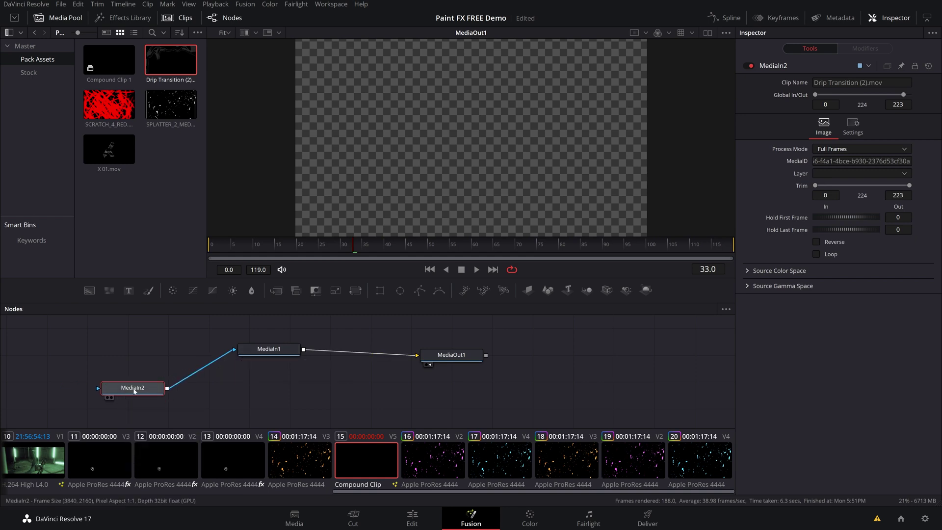
pyautogui.moveTo(131, 387)
pyautogui.mouseDown()
pyautogui.moveTo(150, 381)
pyautogui.moveTo(147, 388)
pyautogui.mouseUp()
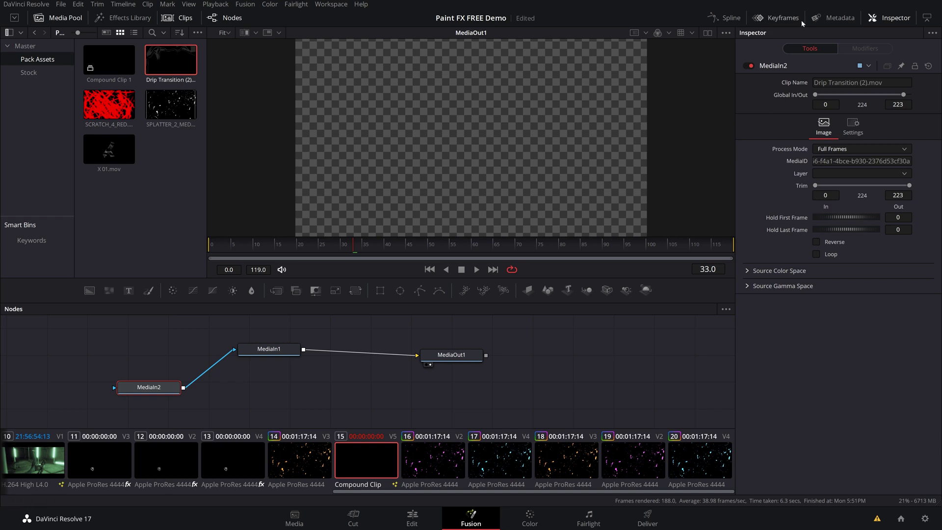
pyautogui.click(769, 18)
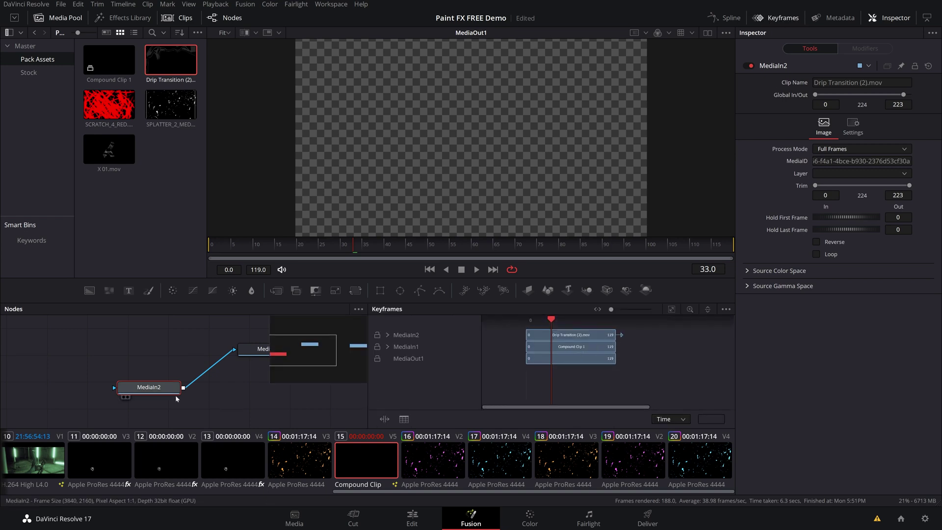
pyautogui.moveTo(310, 241)
pyautogui.mouseDown()
pyautogui.moveTo(229, 245)
pyautogui.moveTo(437, 248)
pyautogui.moveTo(338, 249)
pyautogui.moveTo(311, 260)
pyautogui.mouseUp()
# Rename the MediaIn2 drip mask node to 'Goo'.
pyautogui.rightClick(156, 387)
pyautogui.moveTo(189, 245)
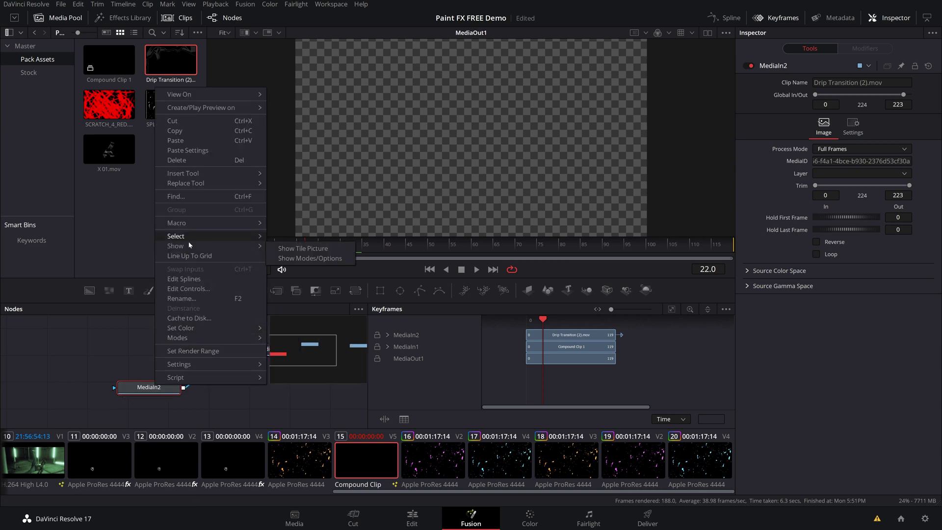
pyautogui.click(197, 298)
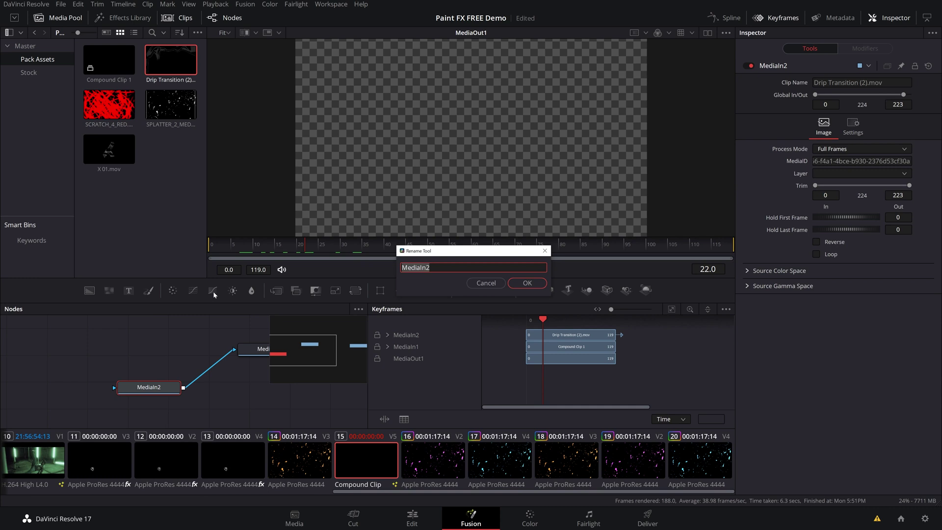
pyautogui.write('Goo')
pyautogui.press('Return')
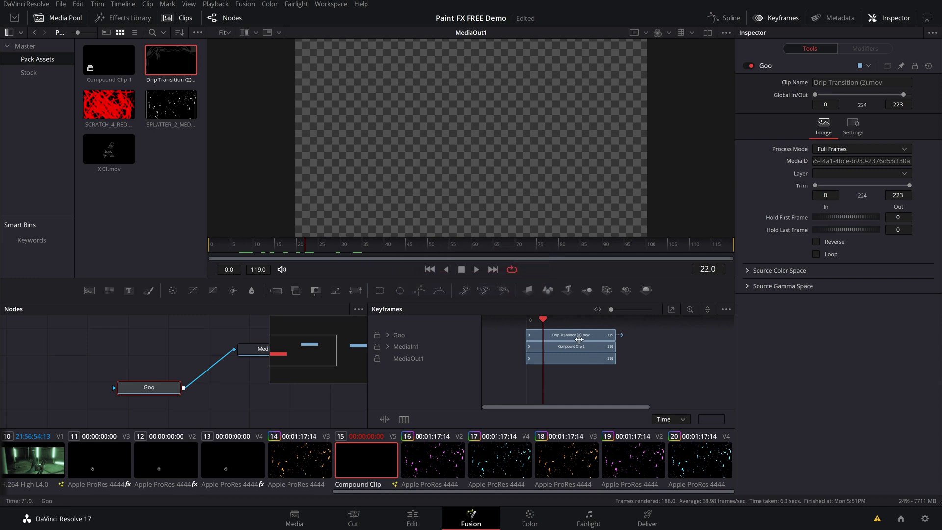
# Shift Goo to Global In -55, preview the early reveal, and return to the Edit page.
pyautogui.moveTo(575, 336); pyautogui.dragTo(528, 334)
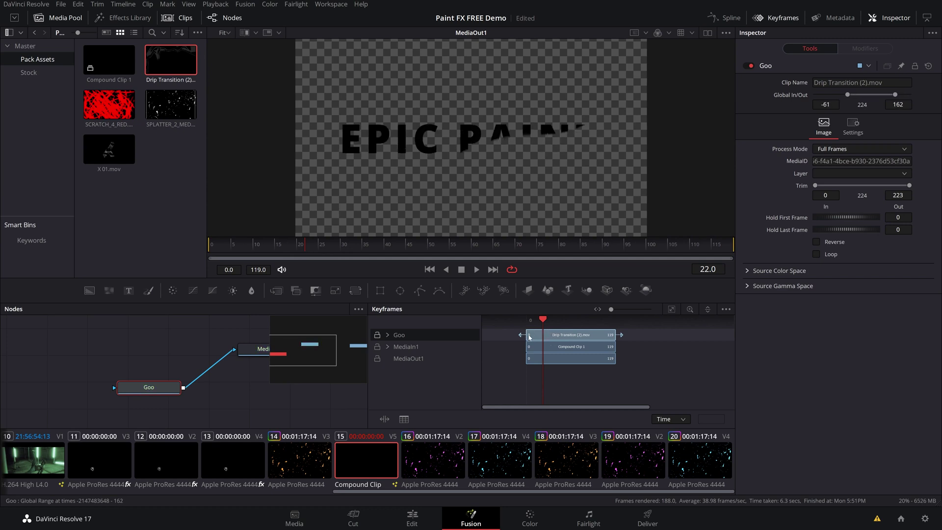
pyautogui.moveTo(529, 337); pyautogui.dragTo(532, 335)
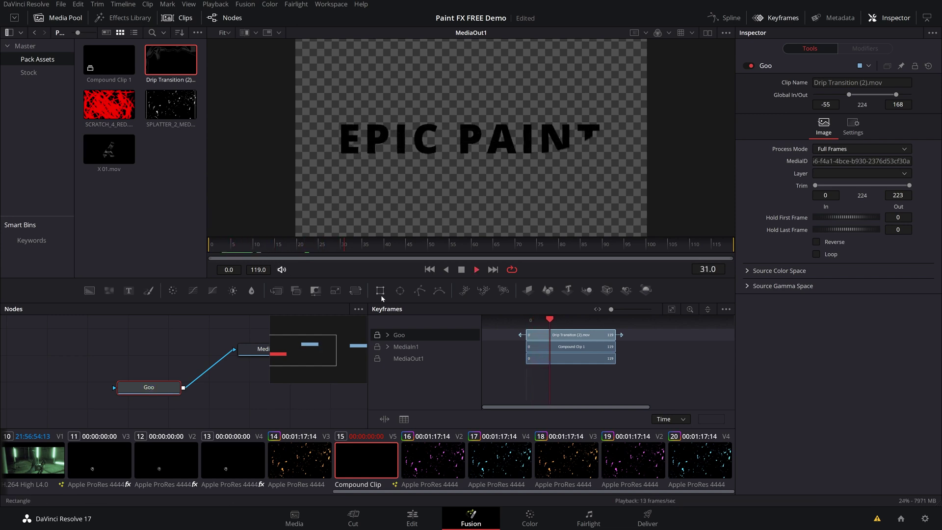
pyautogui.click(291, 244)
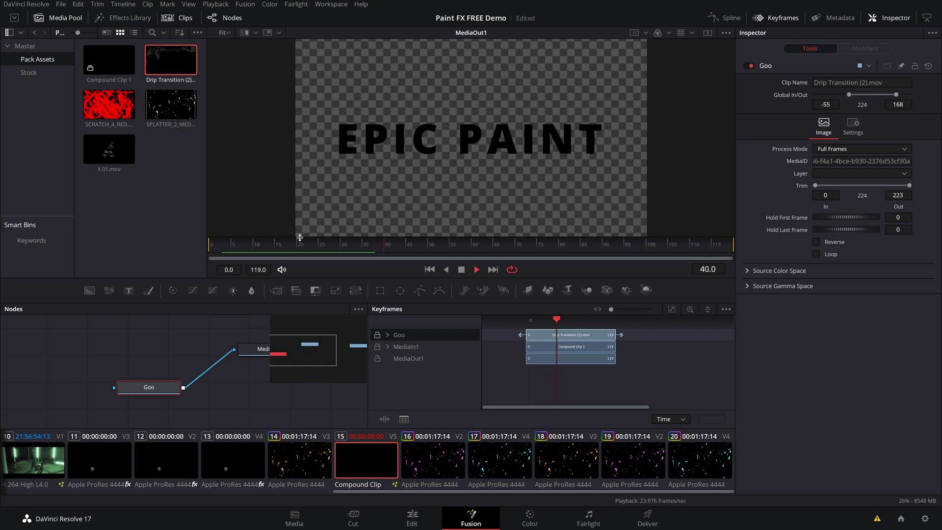
pyautogui.click(274, 247)
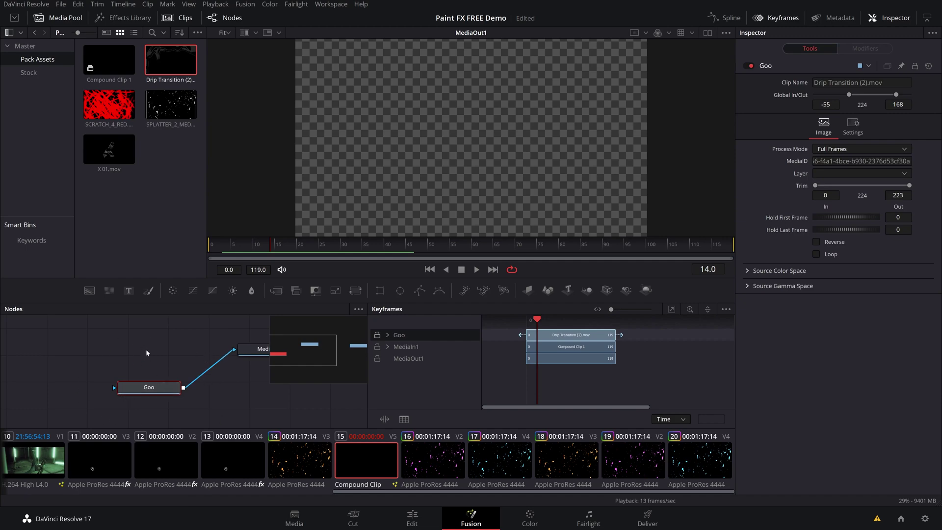
pyautogui.click(412, 518)
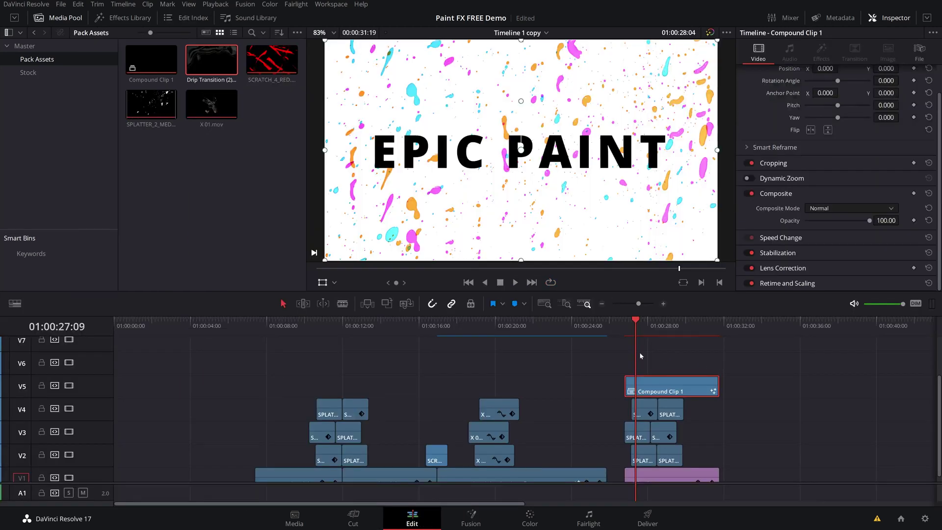
pyautogui.click(625, 326)
pyautogui.press('space')
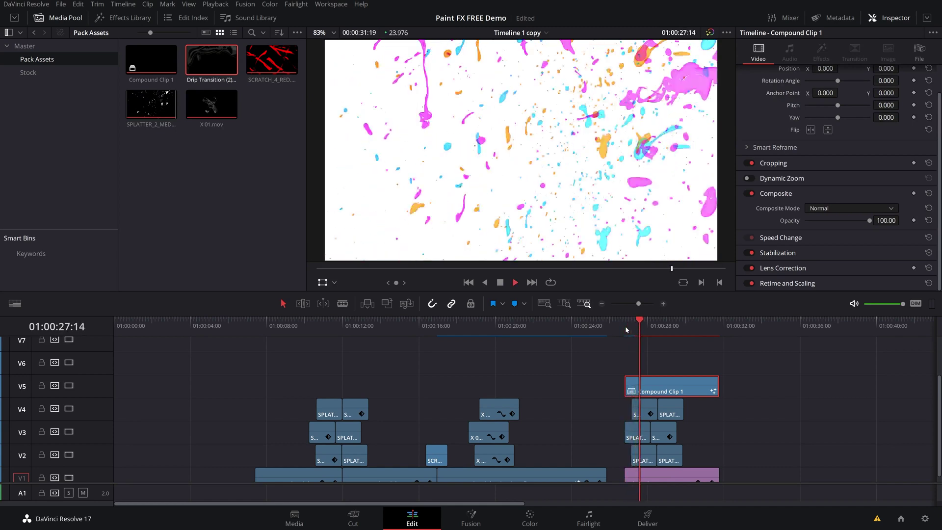